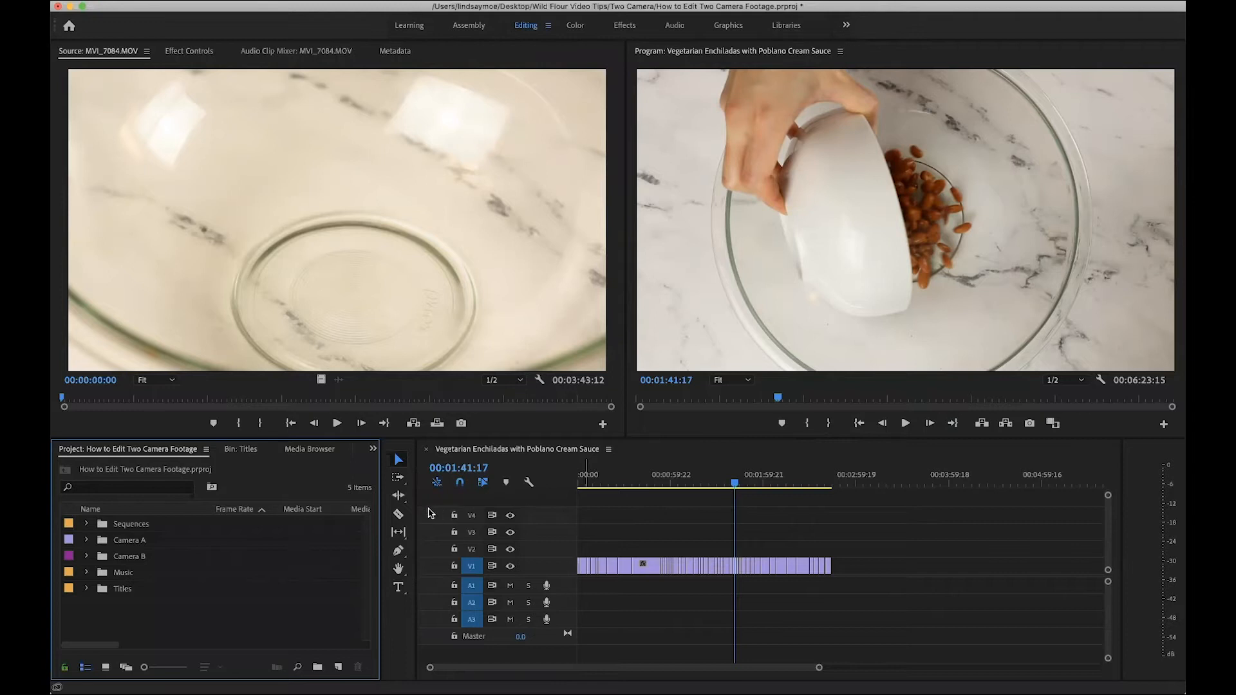
- Scrub through the overhead camera edit in the Vegetarian Enchiladas with Poblano Cream Sauce sequence to review its cuts
scroll(646, 530, "up", 5, "alt")
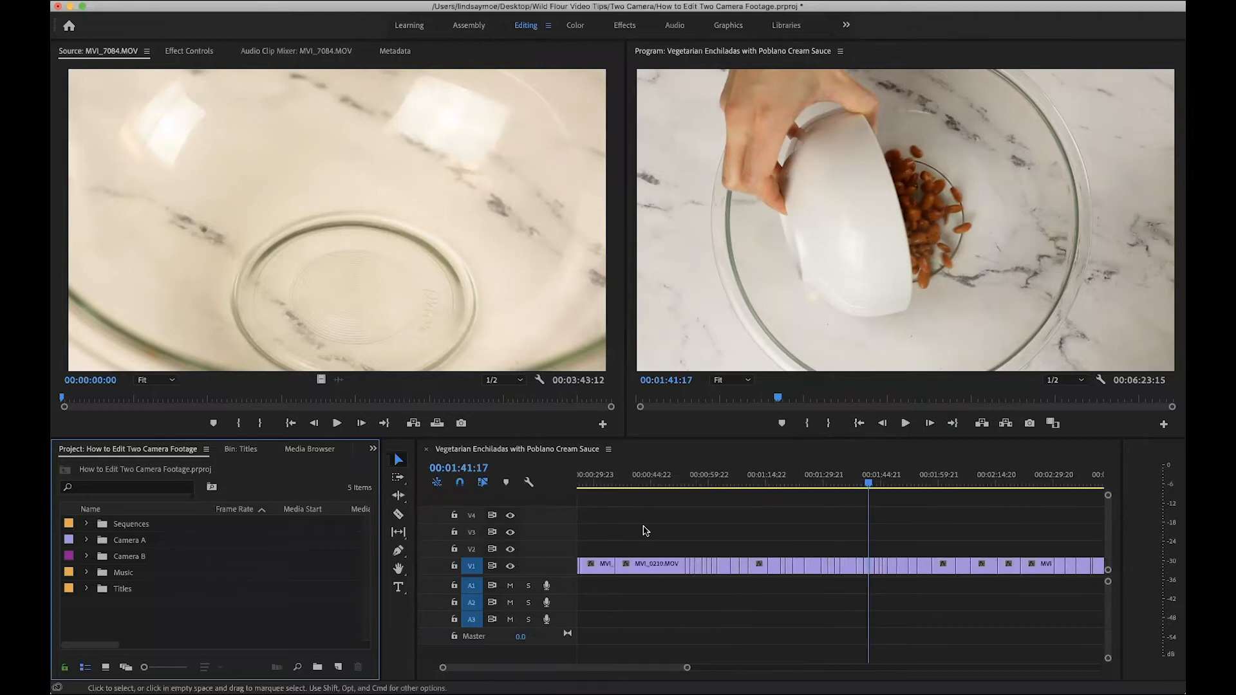
left_click_drag(588, 482, 763, 488)
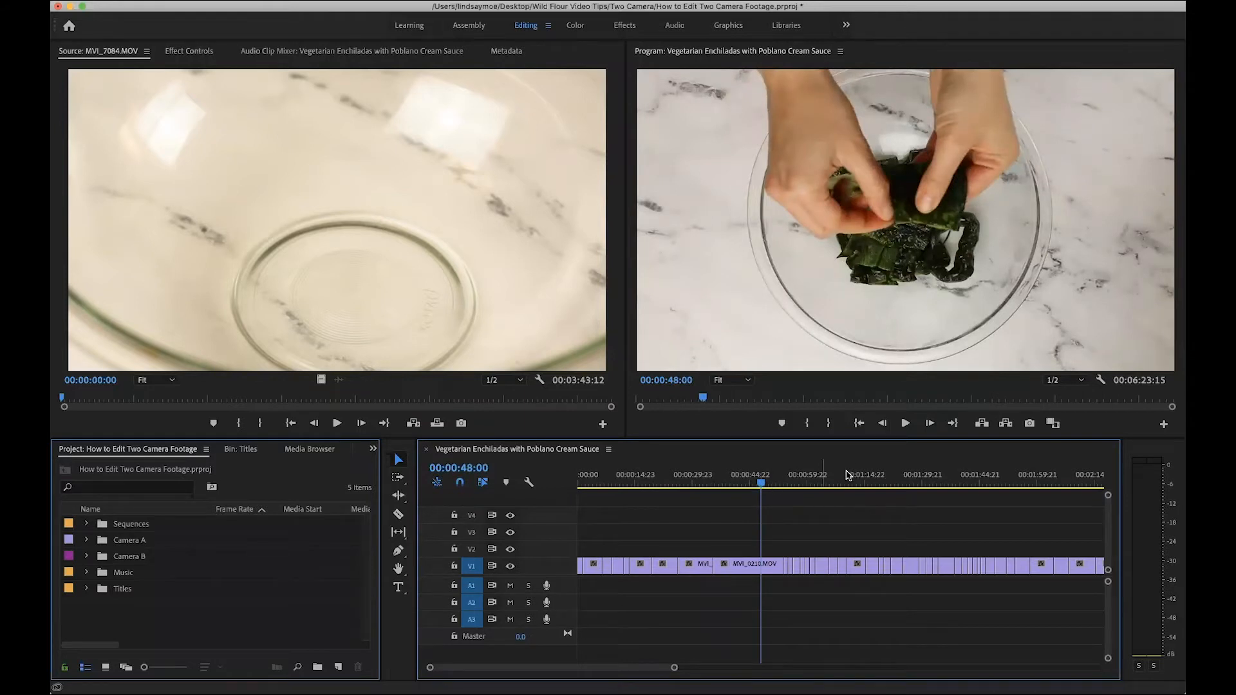
left_click_drag(838, 480, 830, 482)
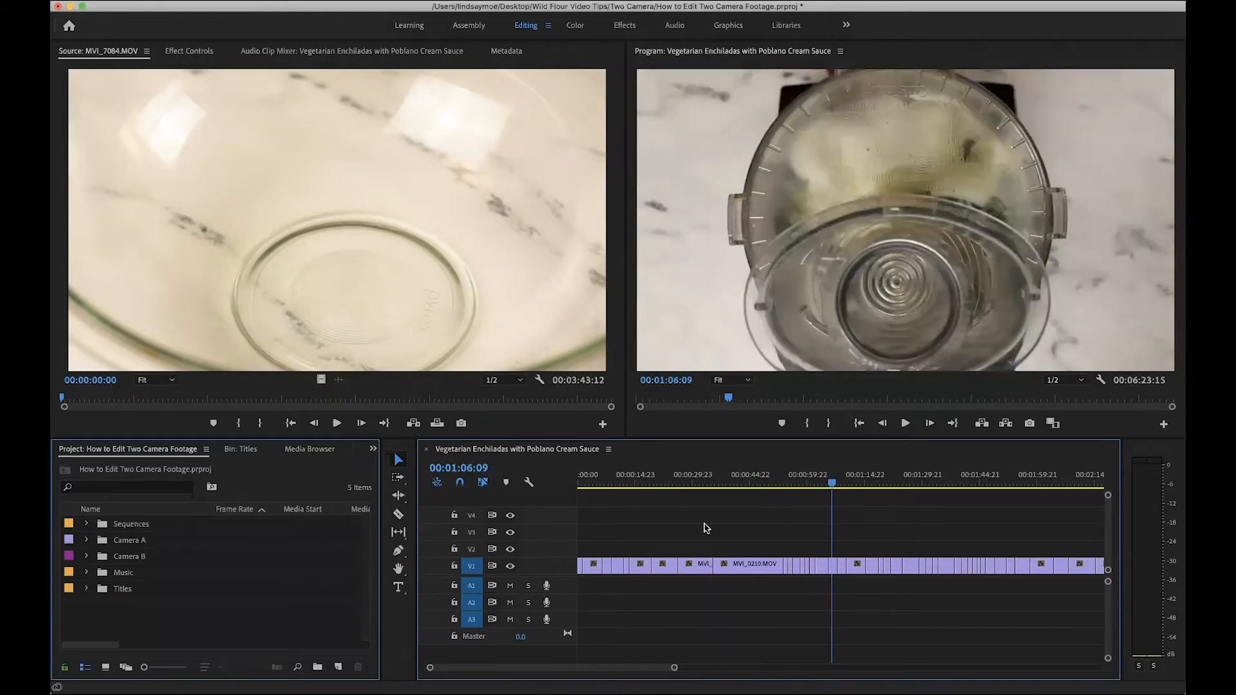
left_click_drag(586, 482, 815, 481)
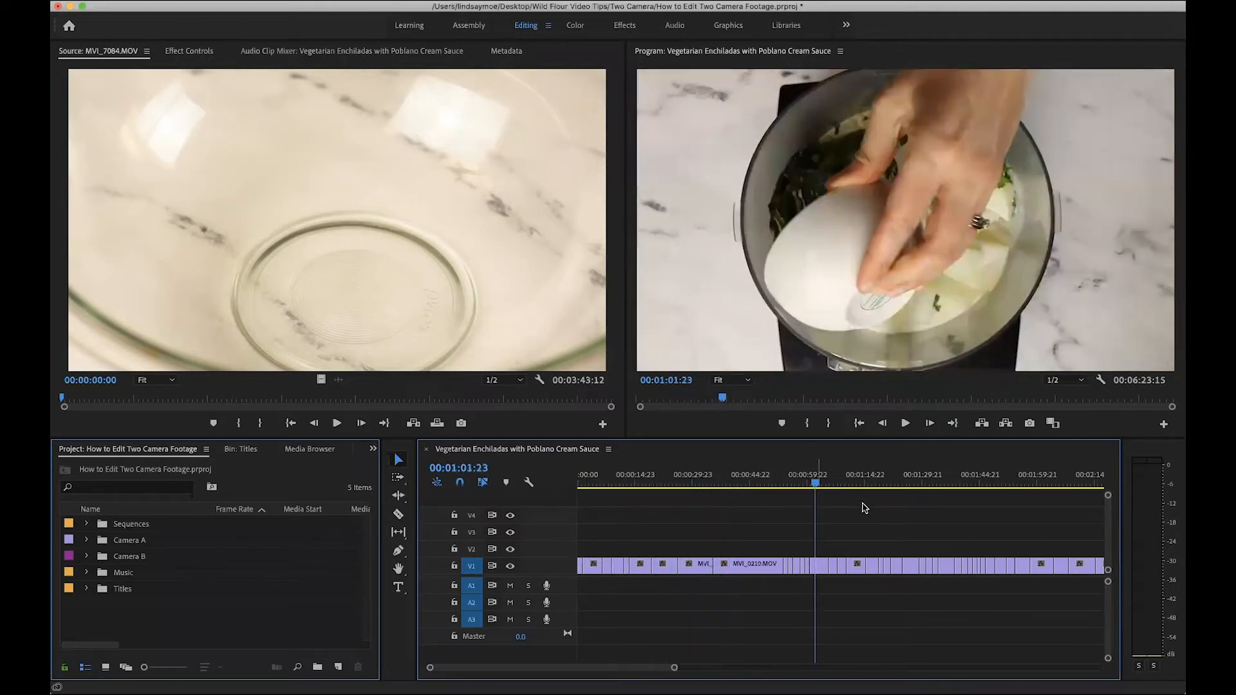
key("minus")
key("minus")
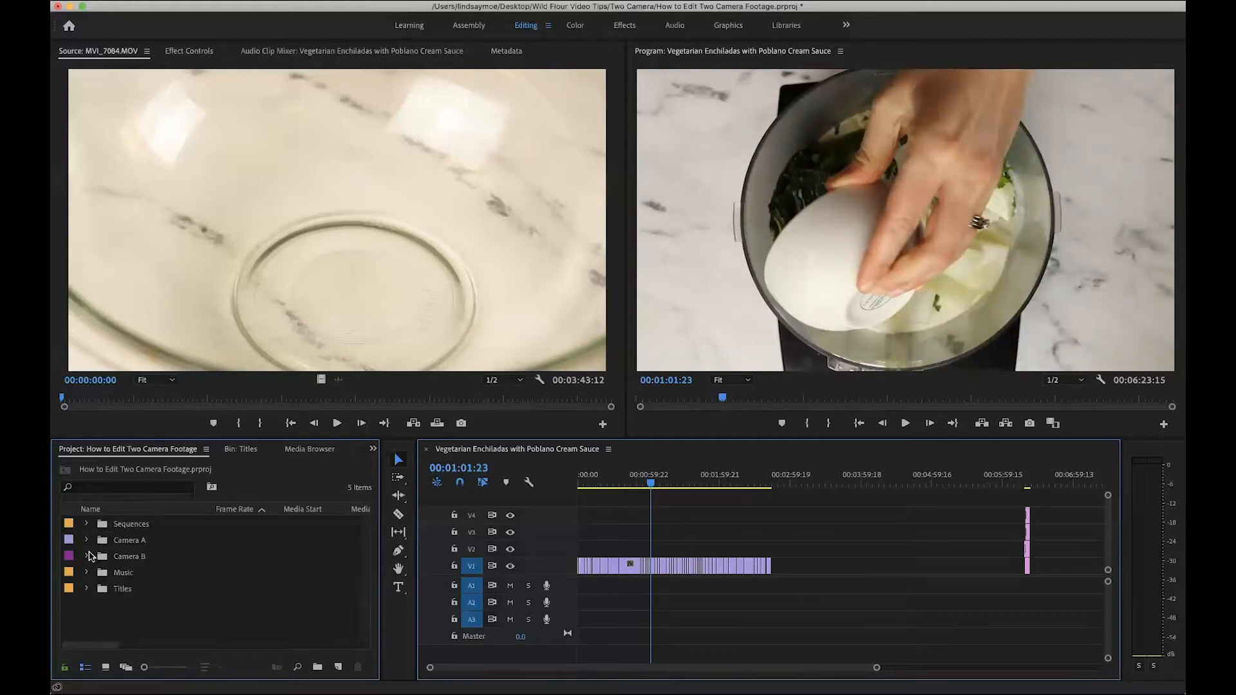
- Expand the Camera B bin and look through its clips
left_click(86, 557)
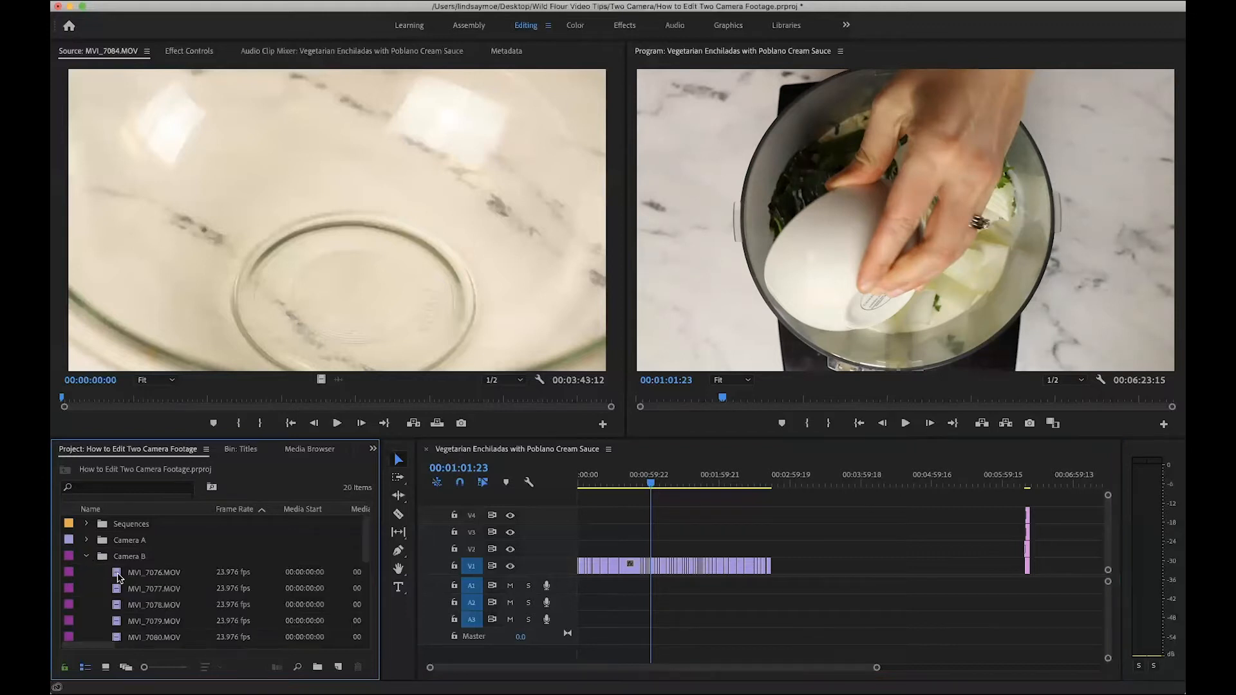
scroll(119, 577, "down", 2)
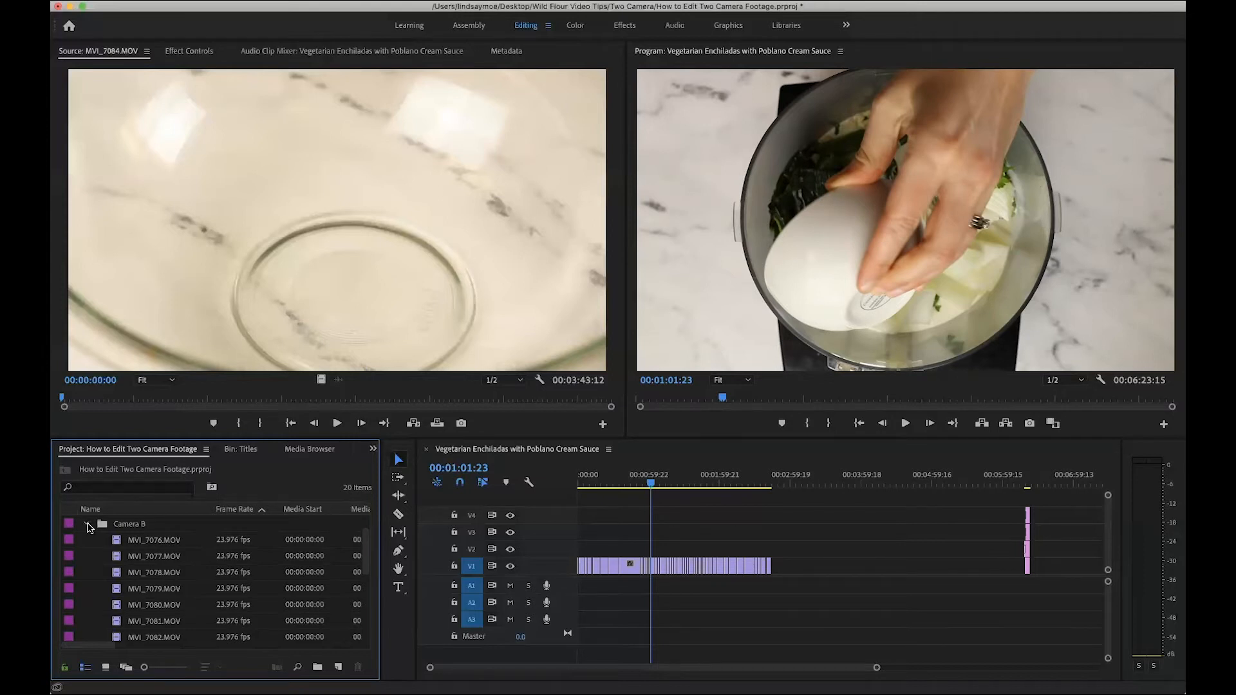
scroll(86, 527, "down", 4)
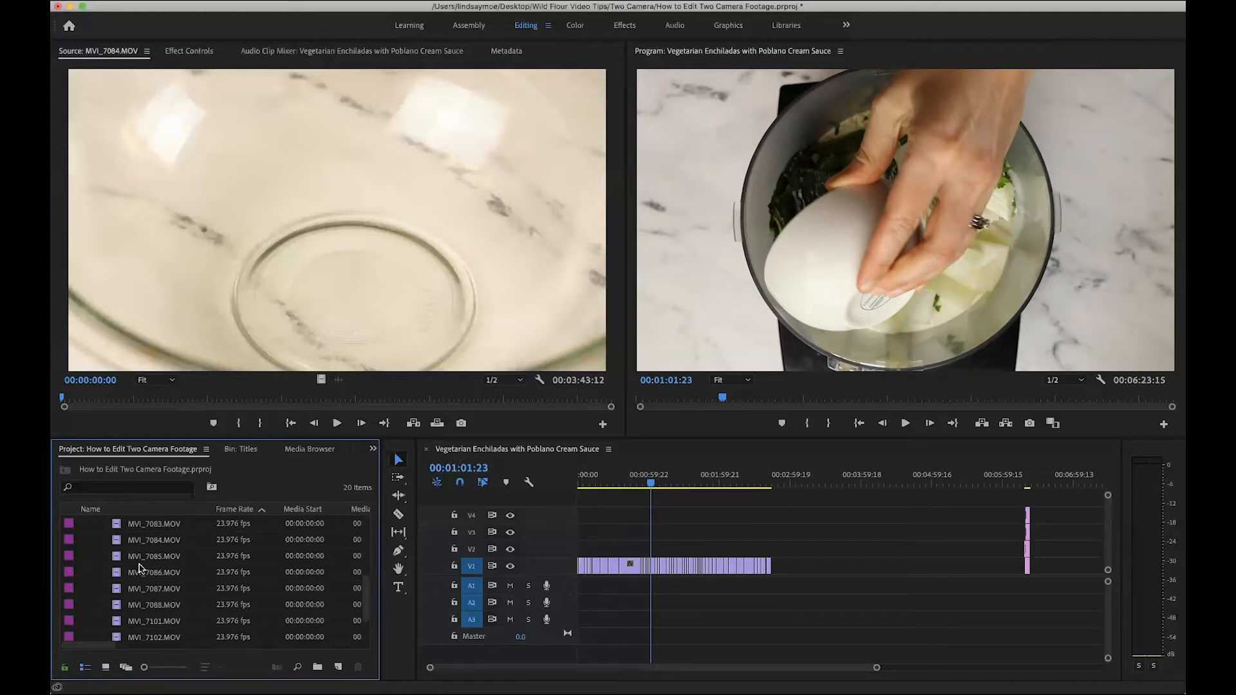
scroll(139, 566, "up", 3)
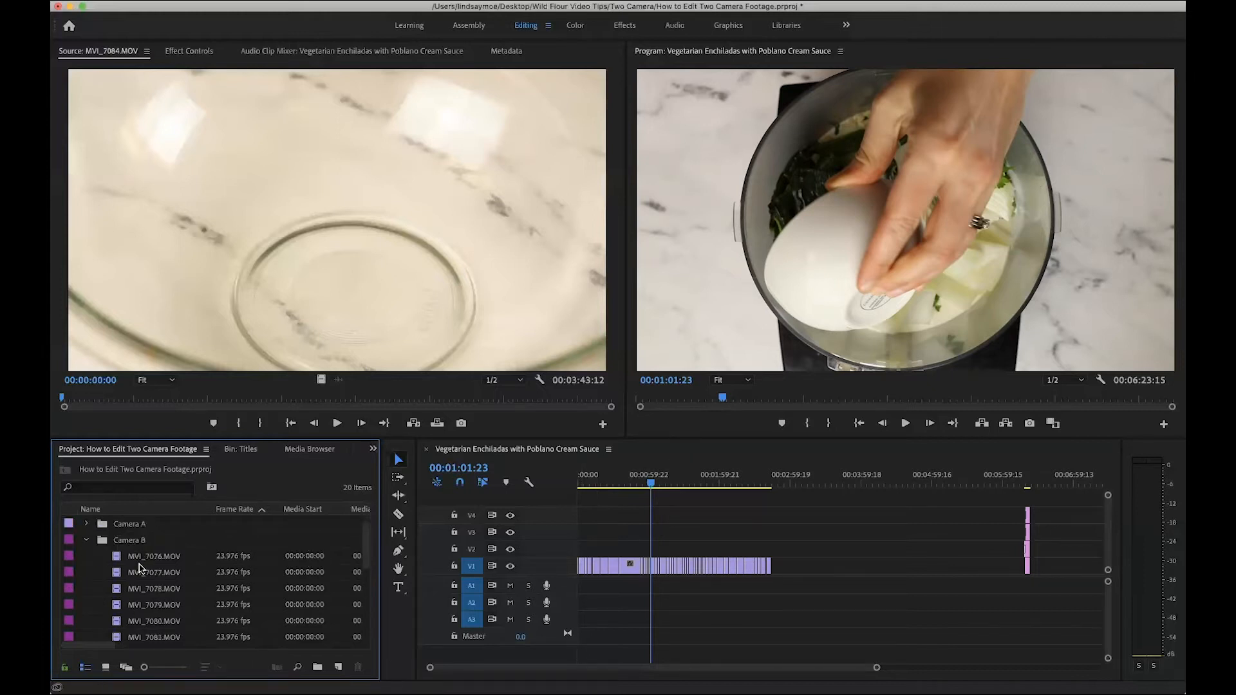
- Locate the shot of the bean bowl over the glass bowl at 00:01:40:20 in the sequence
left_click(596, 486)
left_click_drag(596, 486, 674, 484)
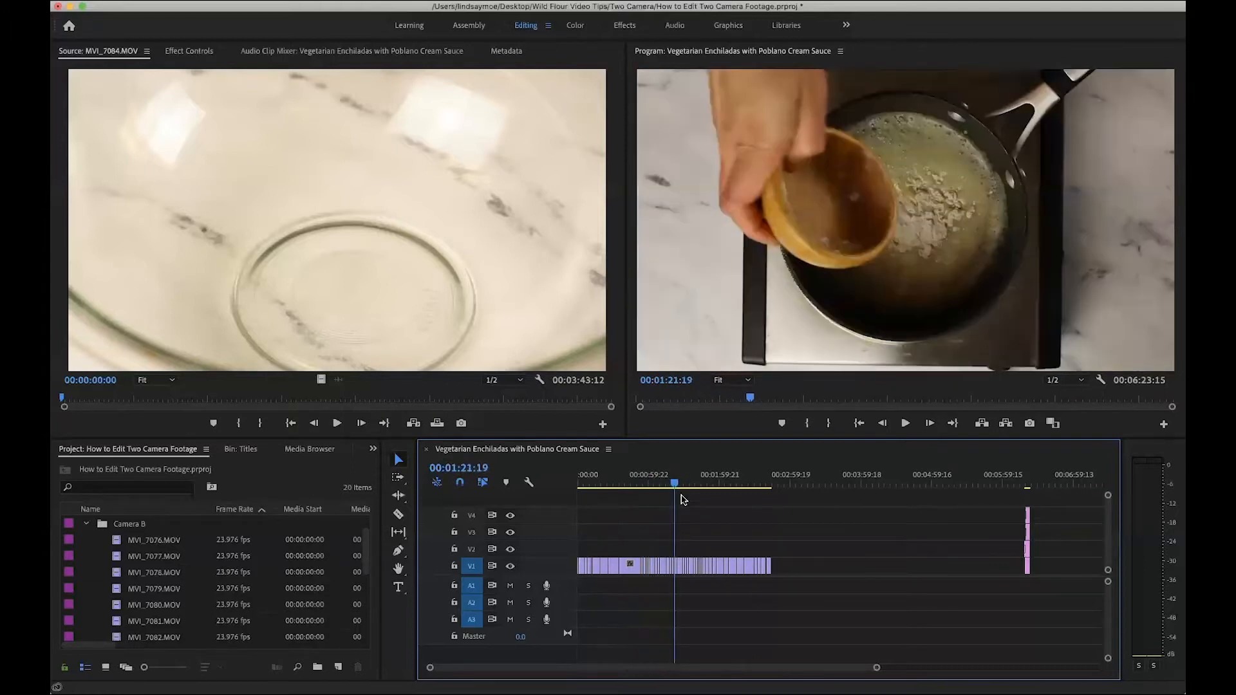
scroll(691, 538, "up", 3)
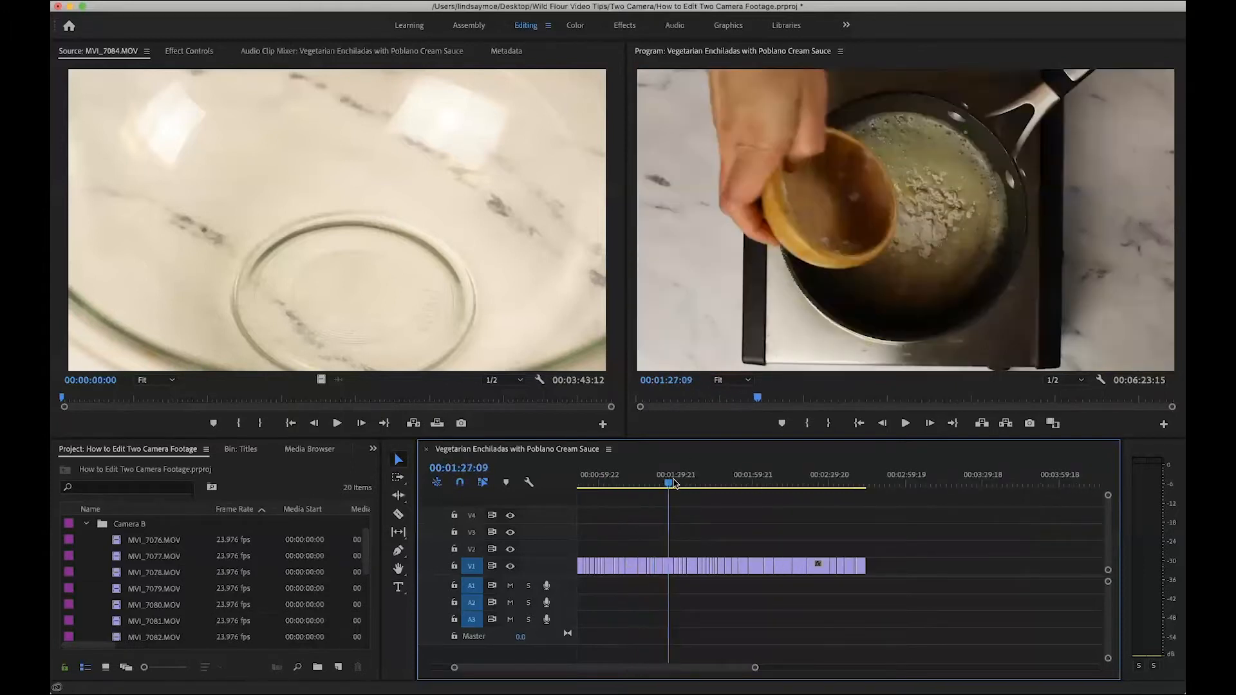
left_click(676, 483)
left_click_drag(677, 482, 705, 483)
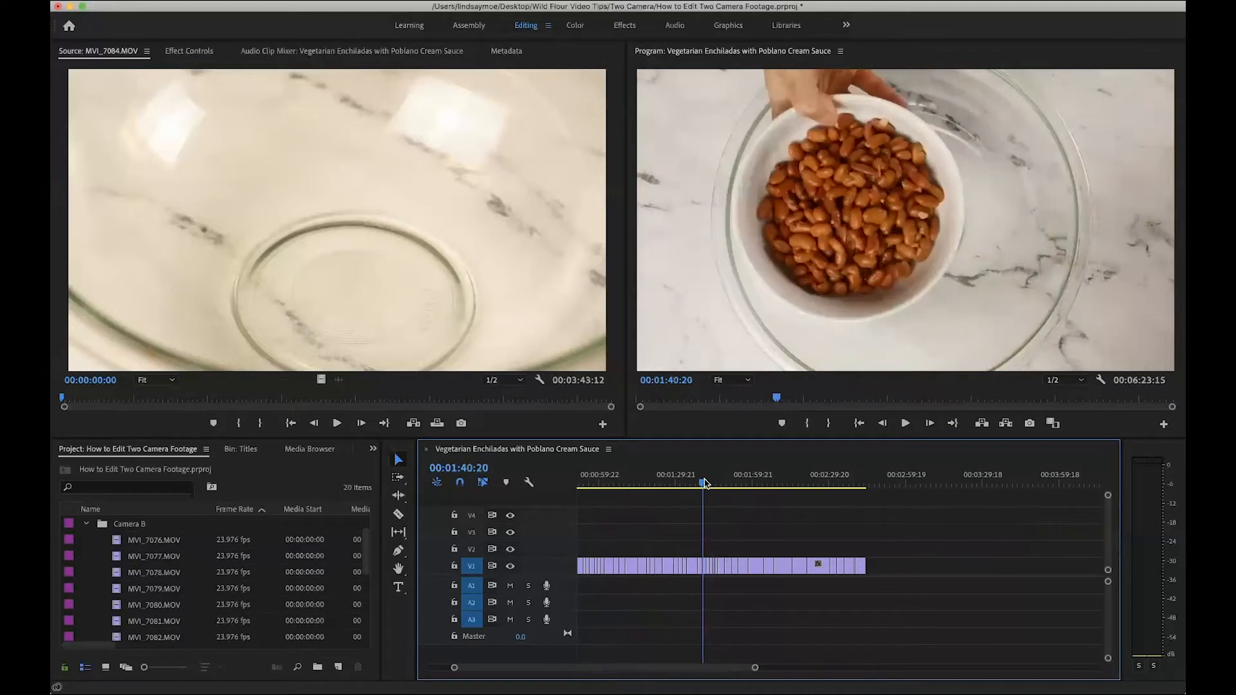
left_click(915, 268)
scroll(701, 553, "up", 5)
scroll(702, 553, "up", 1)
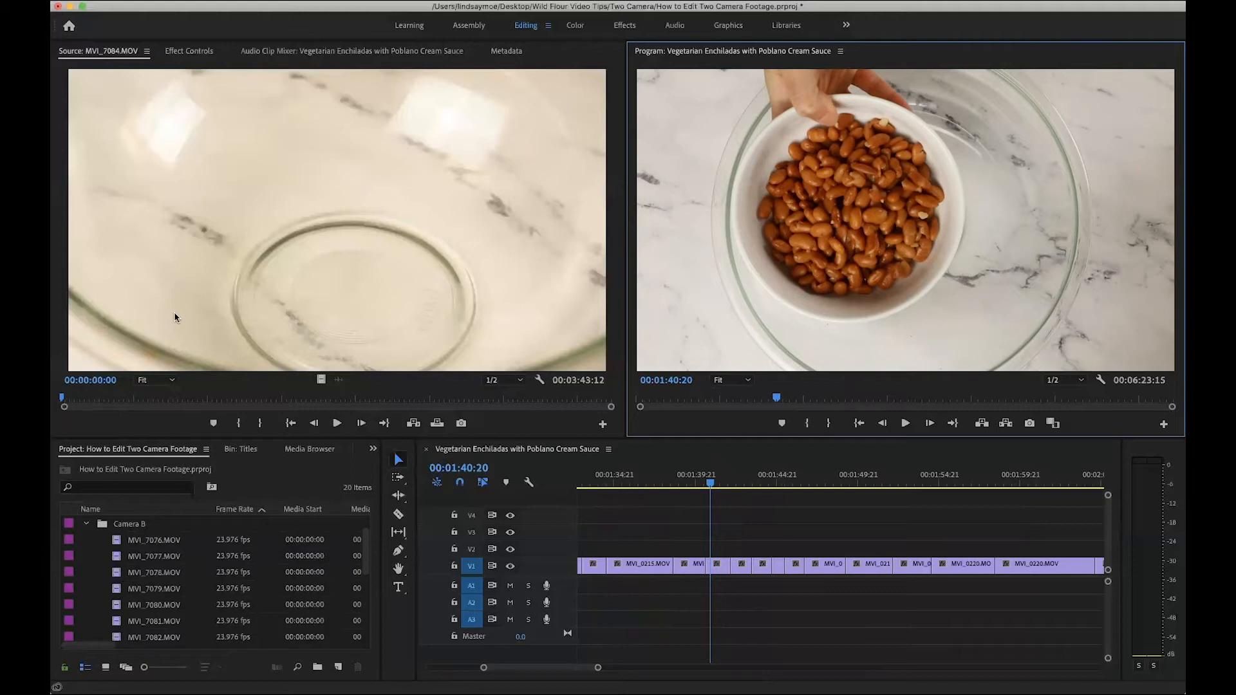
- Cue the Camera B source clip MVI_7084.MOV to the bean pour at 00:00:05:17
mouse_move(66, 402)
left_mouse_down()
mouse_move(93, 399)
mouse_move(74, 402)
left_mouse_up()
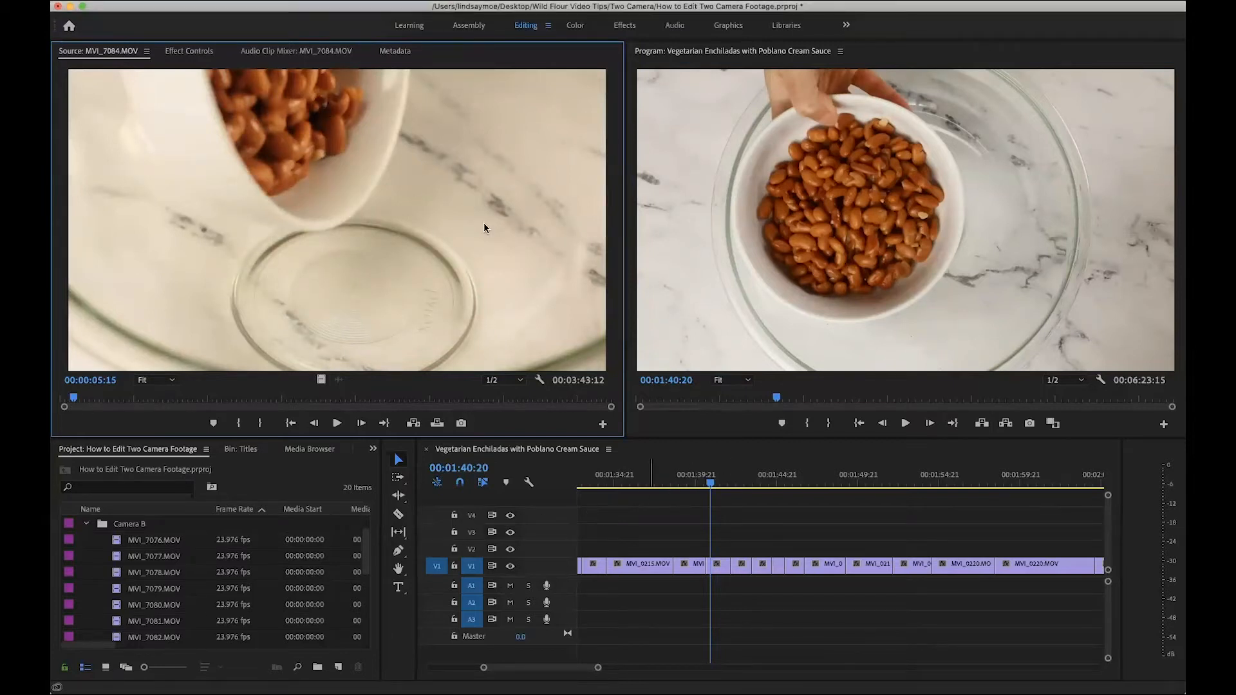
key("Right")
key("Right")
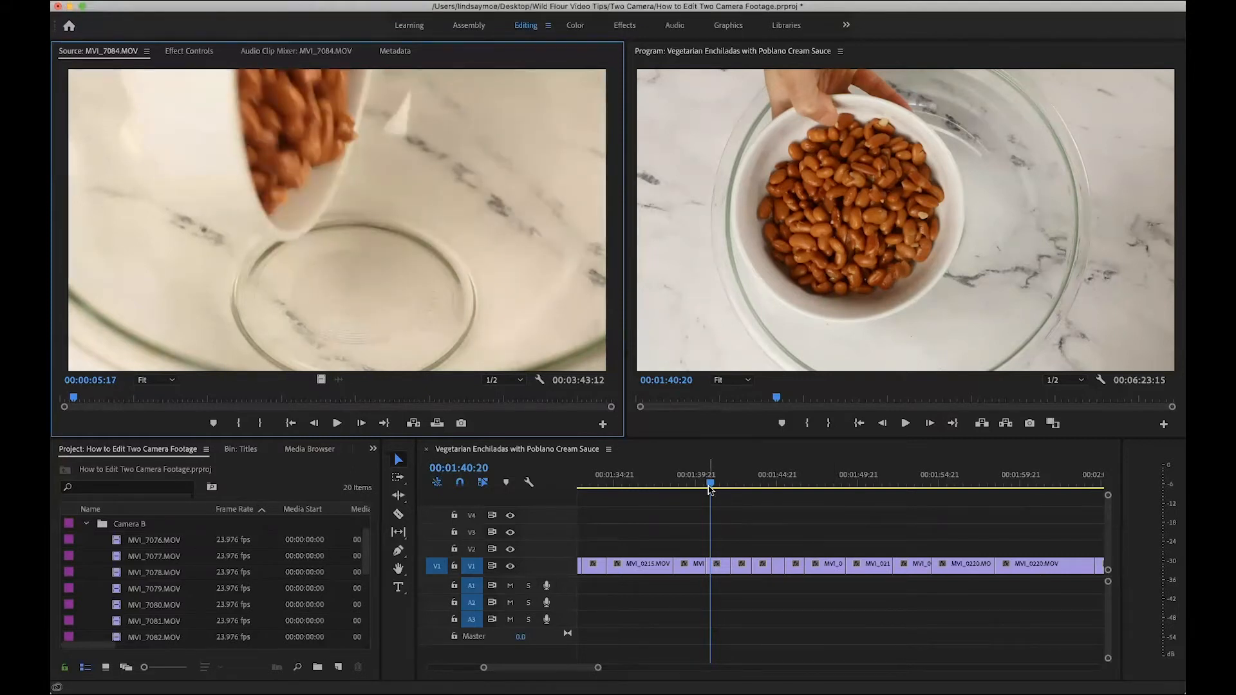
- Position the sequence playhead at 00:01:41:13, matching the source frame where the beans start to fall from the bowl
left_click_drag(711, 484, 725, 486)
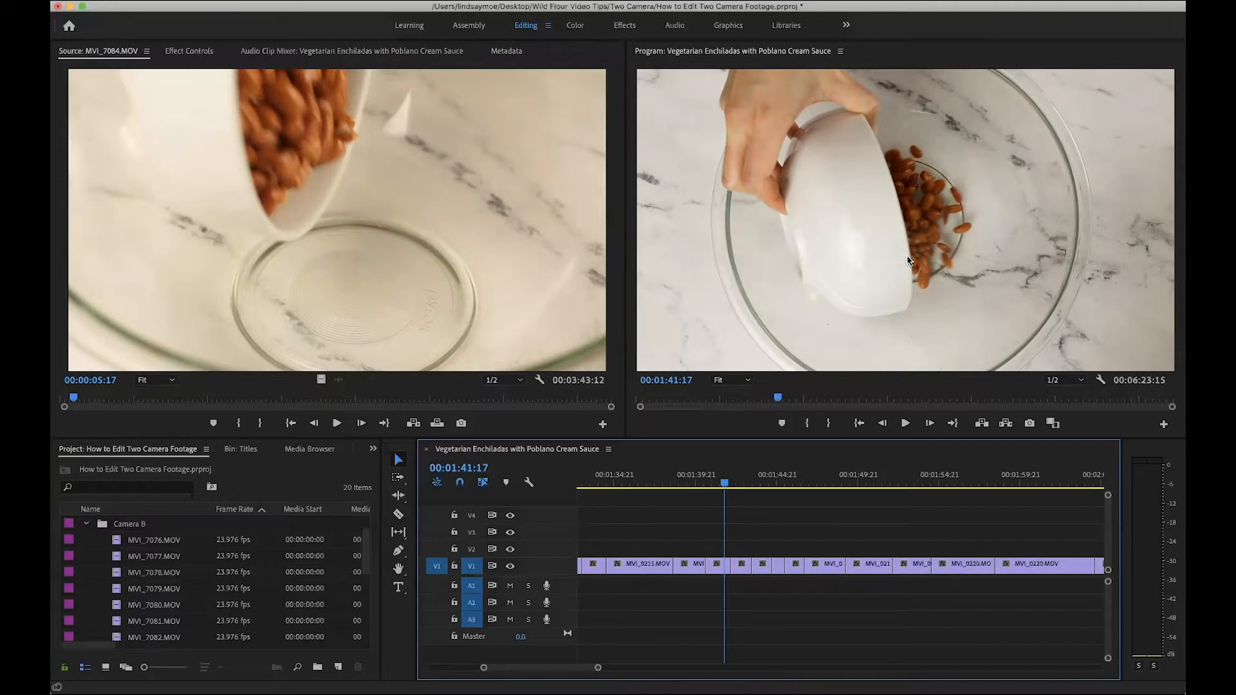
key("Left")
key("Left")
key("Left")
key("Left")
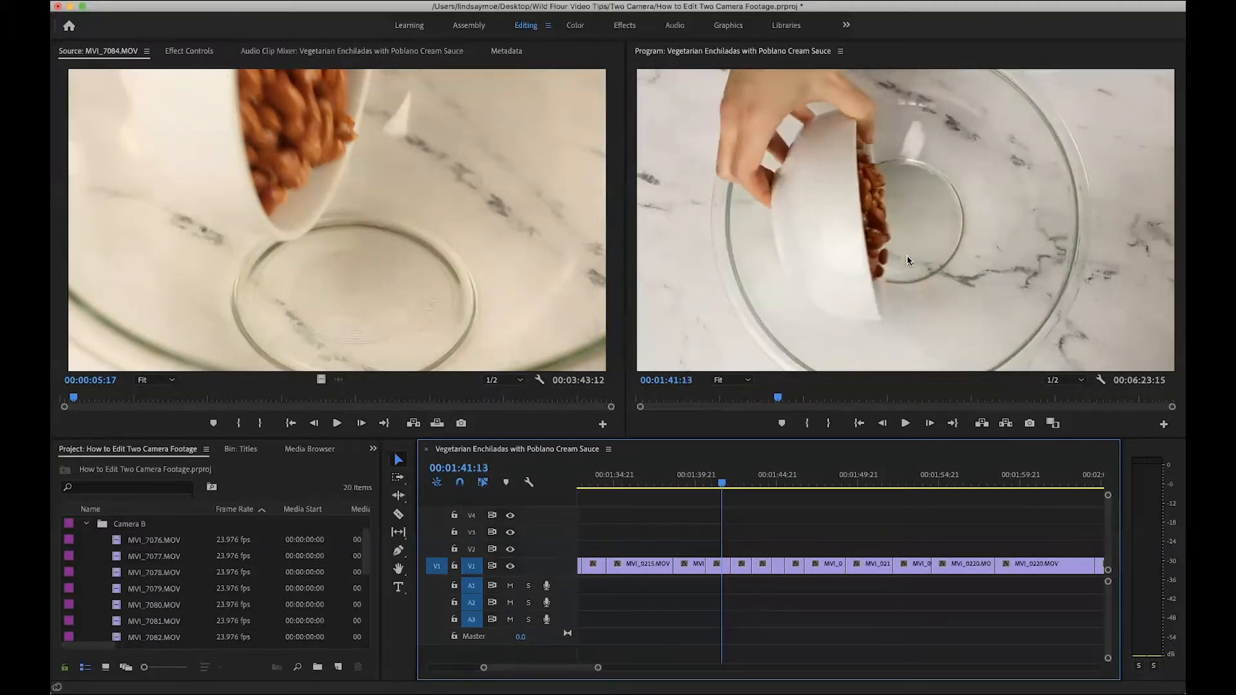
key("Left")
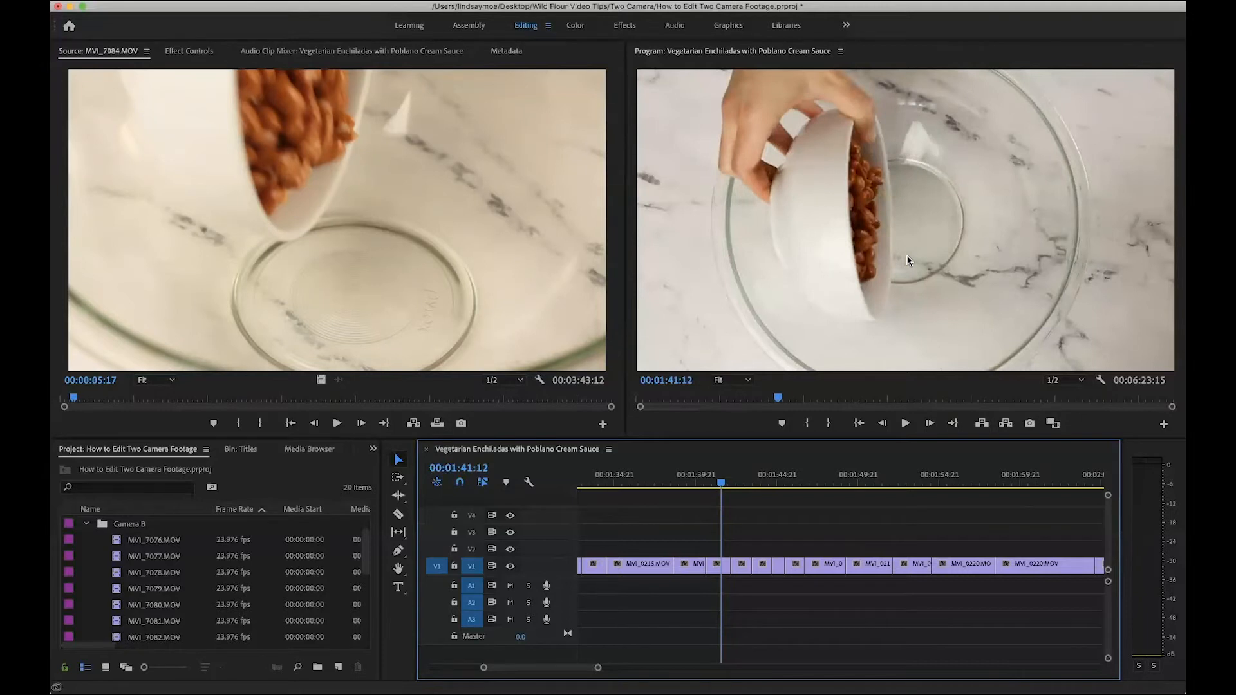
key("Right")
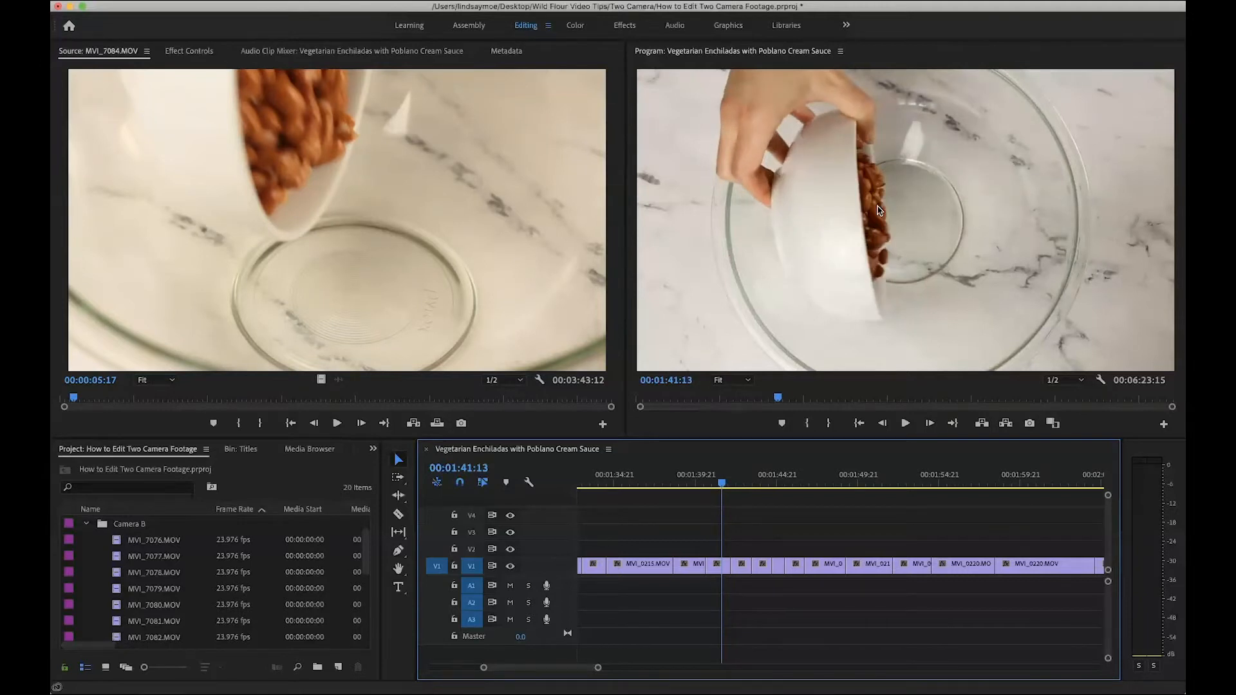
- Mark the bean pour in MVI_7084.MOV with an In point at 00:00:05:17 and an Out point at 00:00:06:09
left_click(273, 337)
key("i")
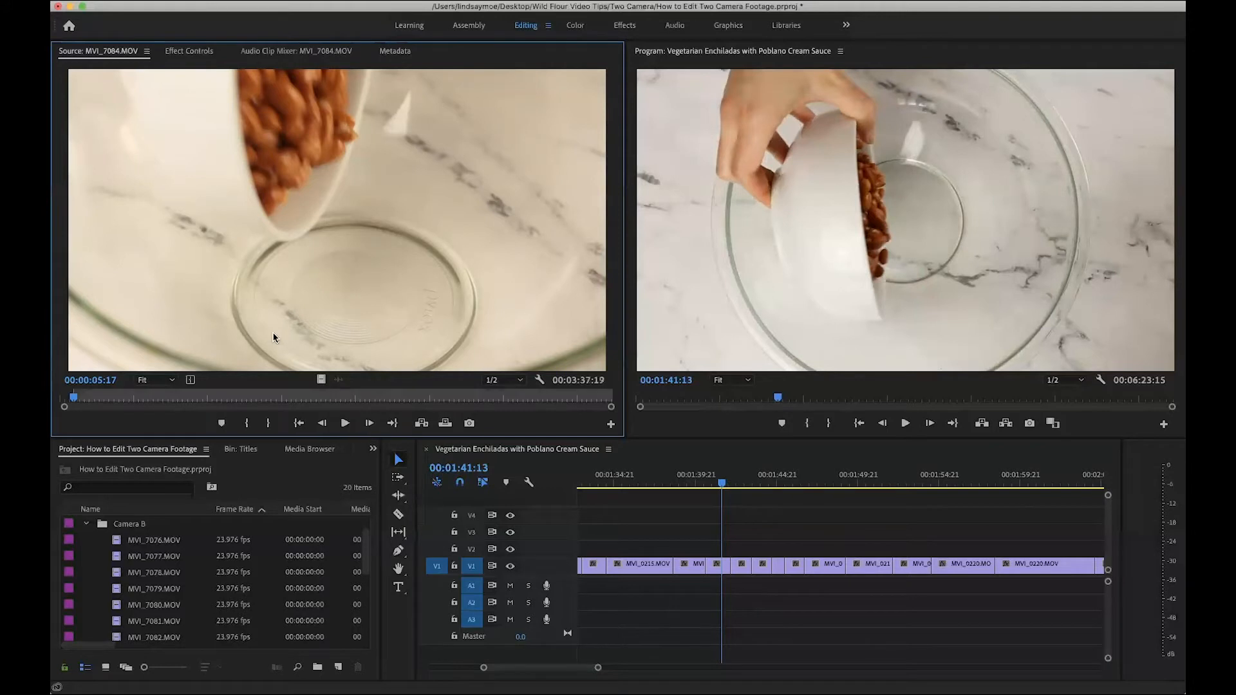
key("space")
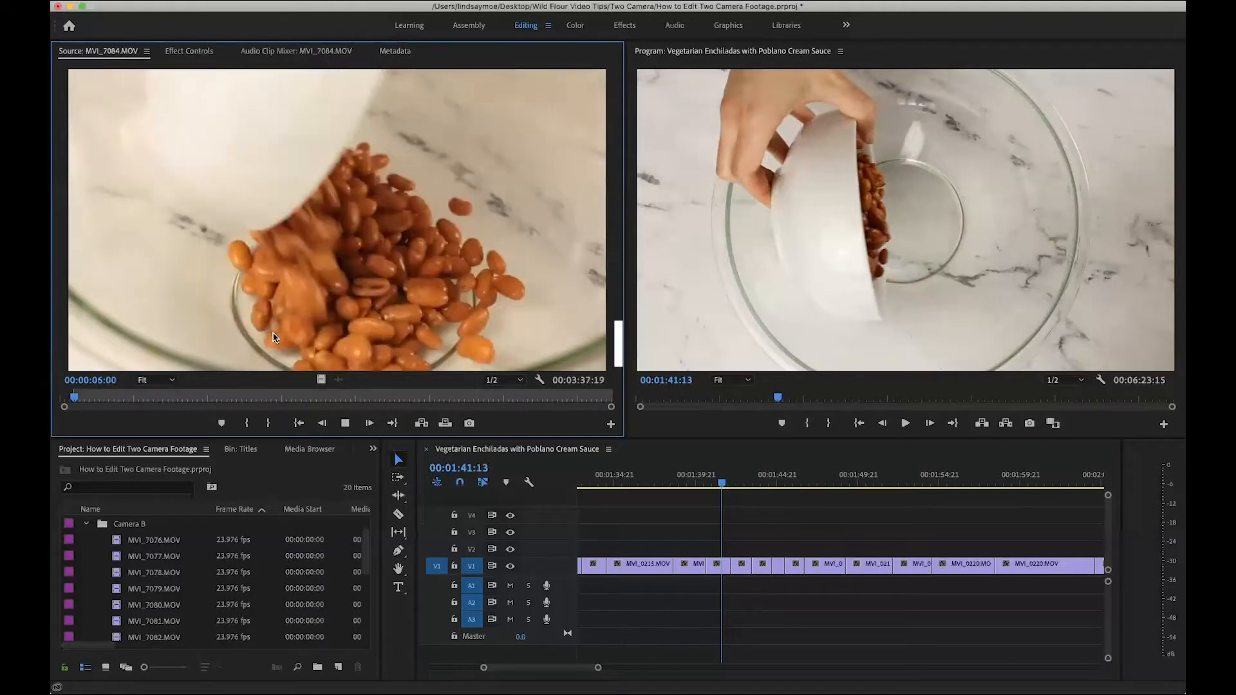
key("o")
key("Right")
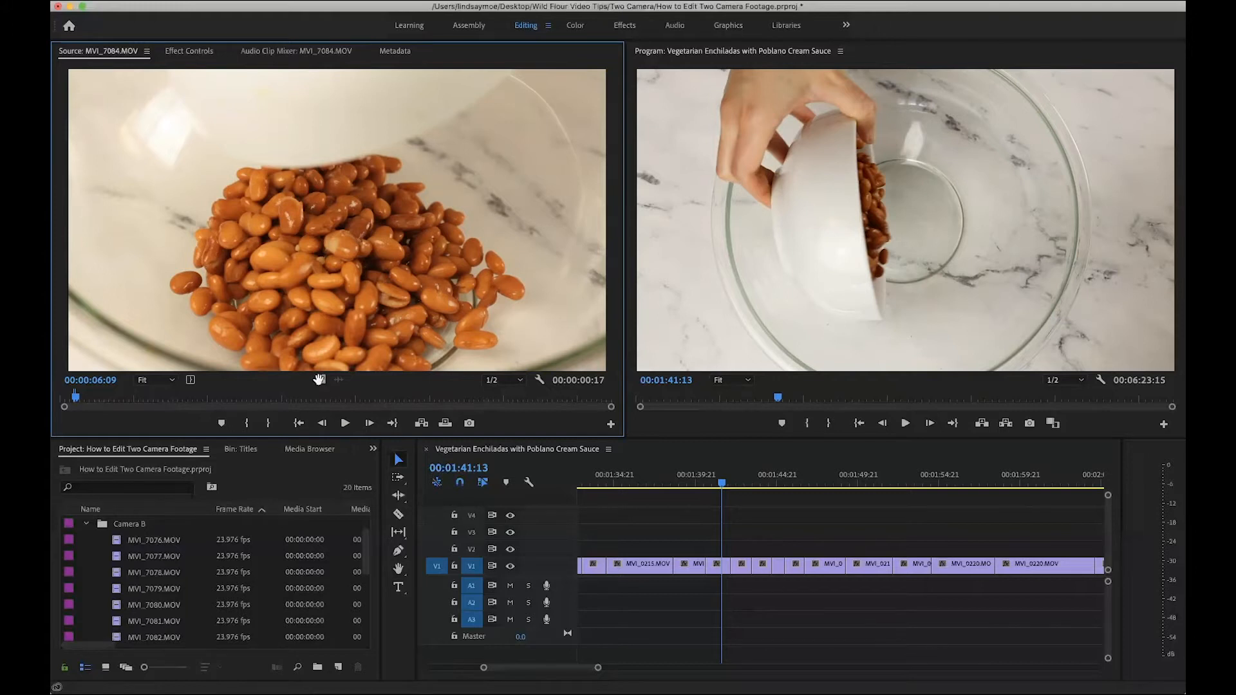
- Place only the video of the marked MVI_7084.MOV range on V2 at 00:01:41:13 and play back the cut
left_click_drag(320, 379, 739, 544)
scroll(737, 542, "up", 4)
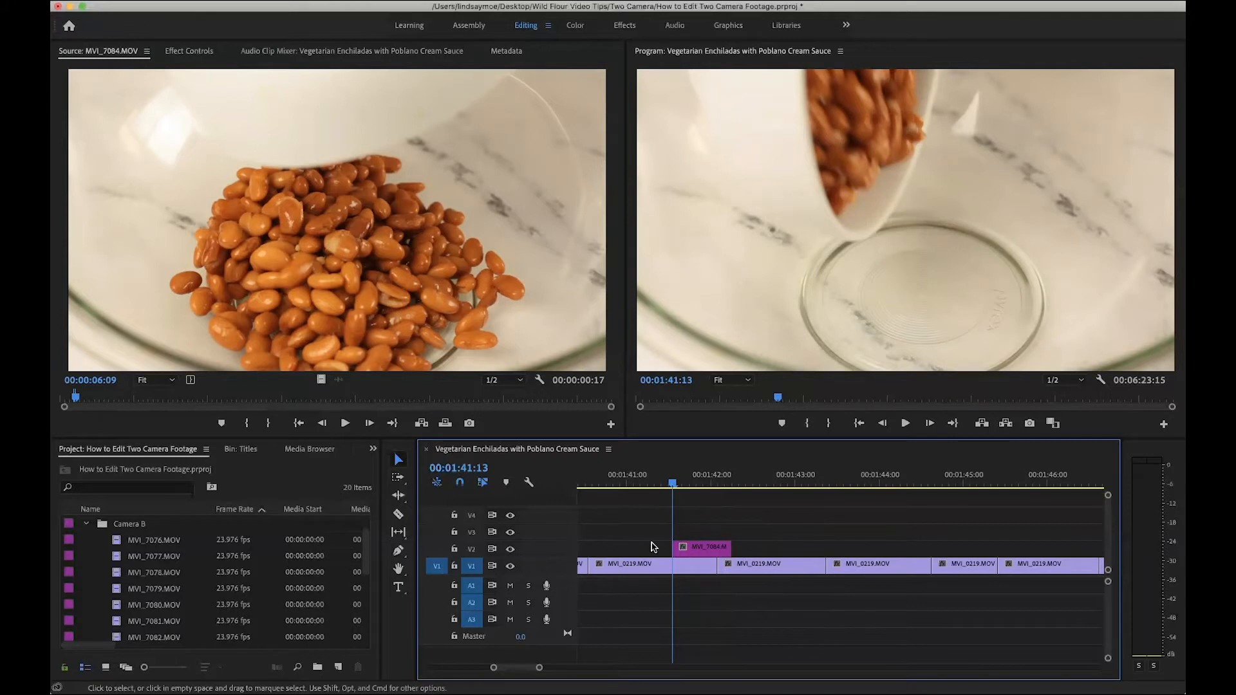
left_click_drag(671, 484, 661, 484)
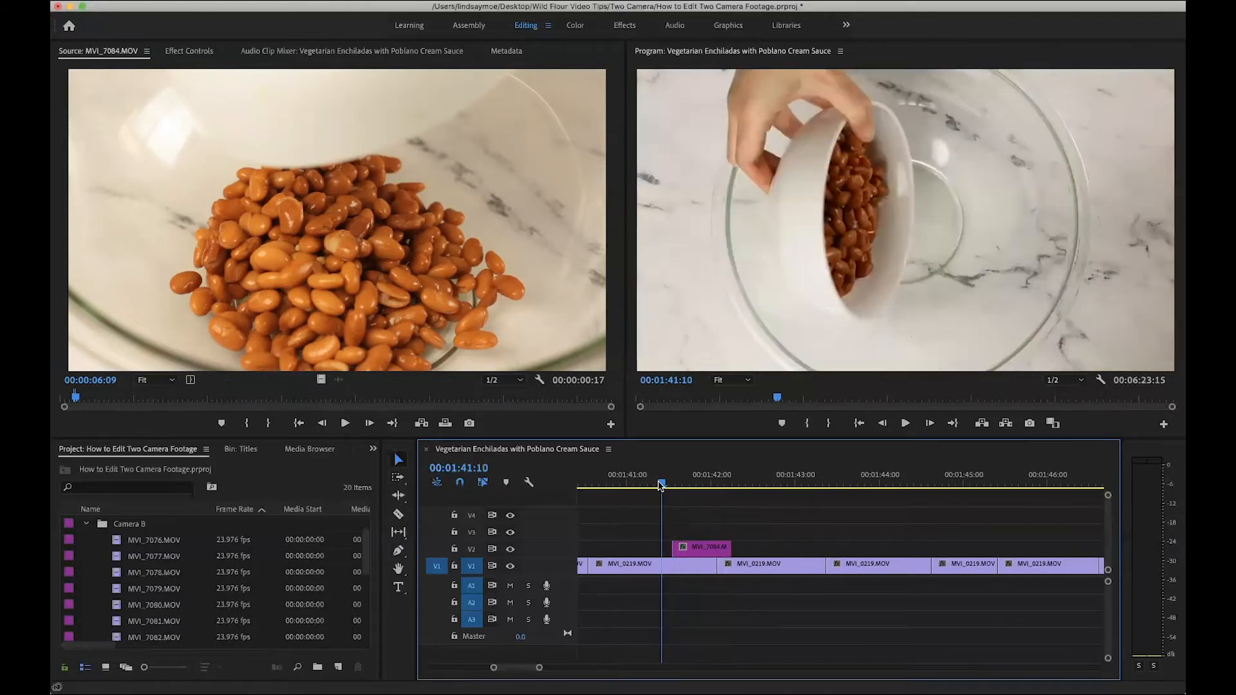
key("space")
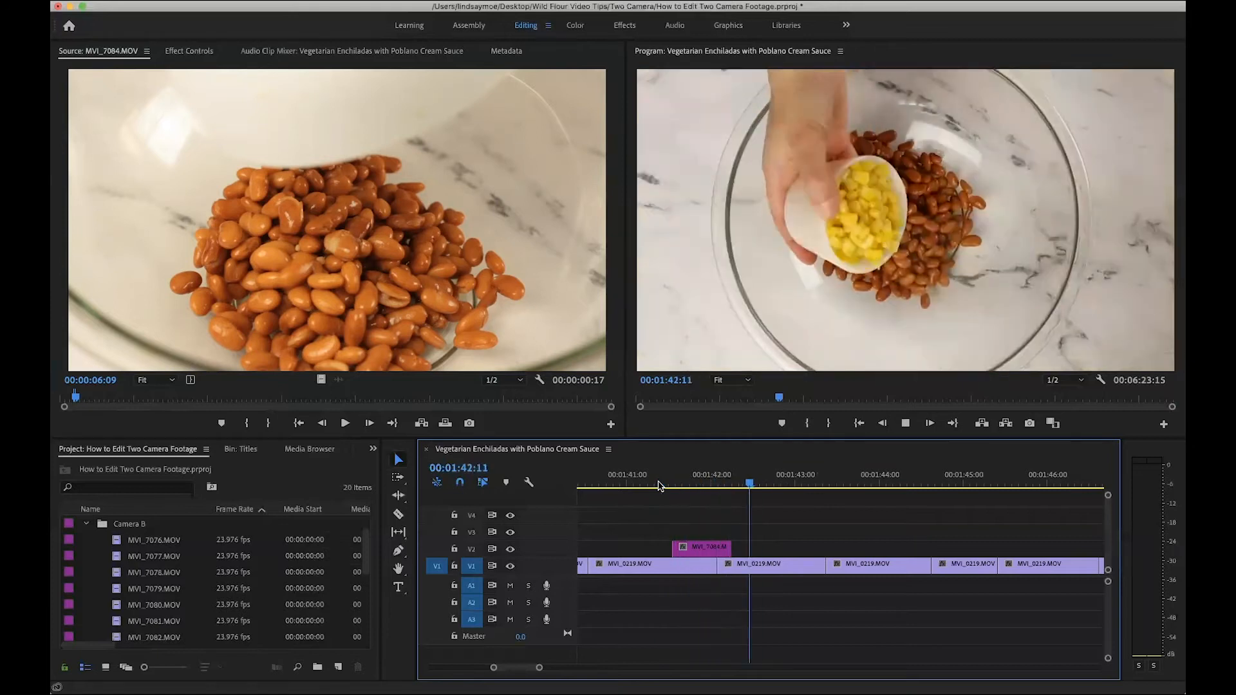
mouse_move(712, 484)
left_mouse_down()
mouse_move(736, 486)
mouse_move(669, 485)
mouse_move(734, 496)
left_mouse_up()
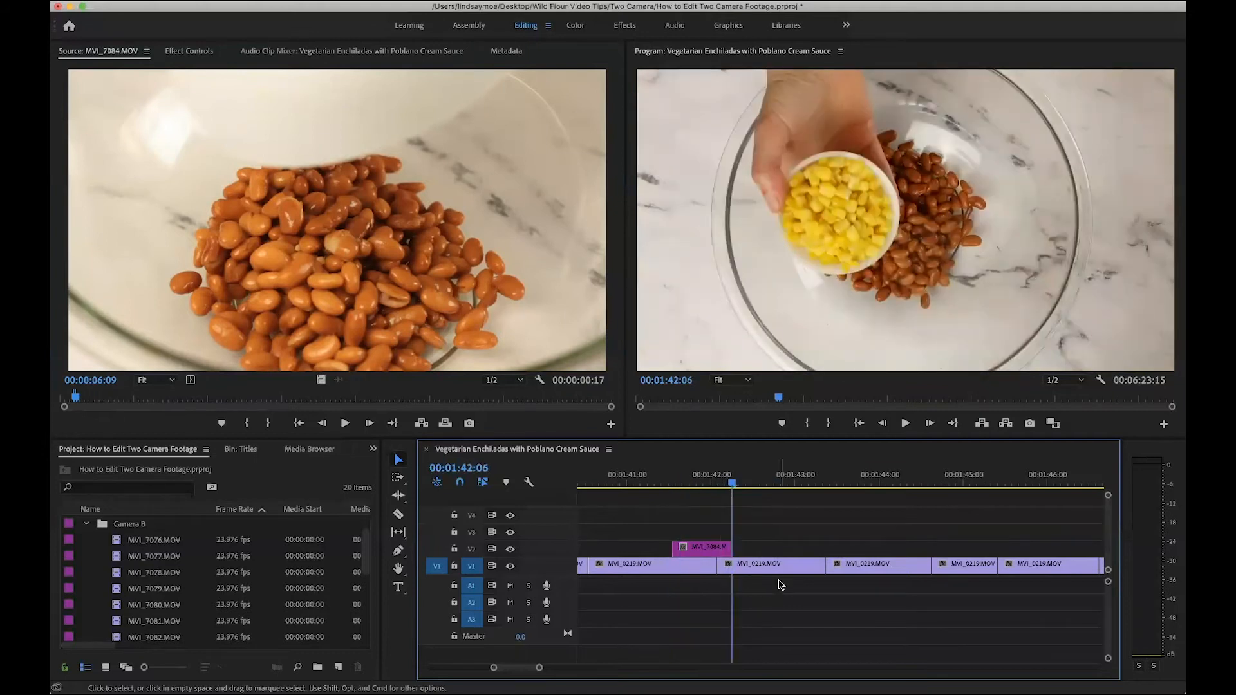
- Shift all V1 clips after the bean pour to start at 00:01:42:06, where the V2 clip ends, and play back the transition
key("a")
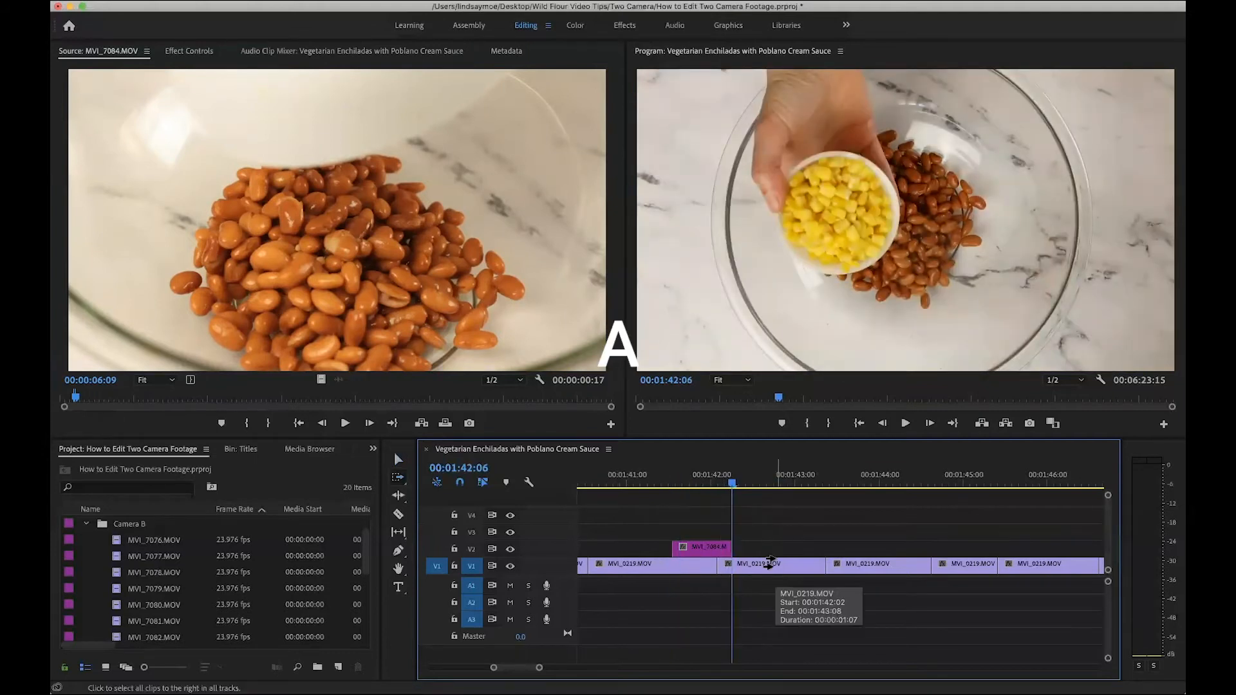
left_click_drag(768, 563, 792, 564)
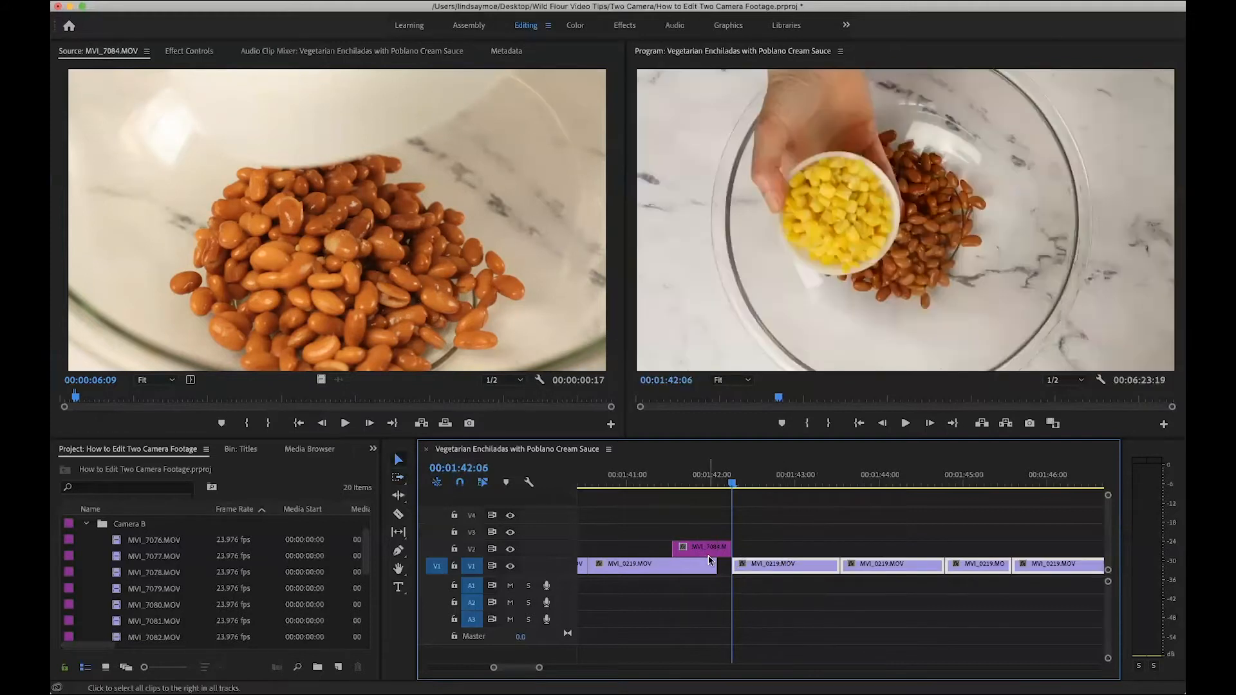
left_click(659, 481)
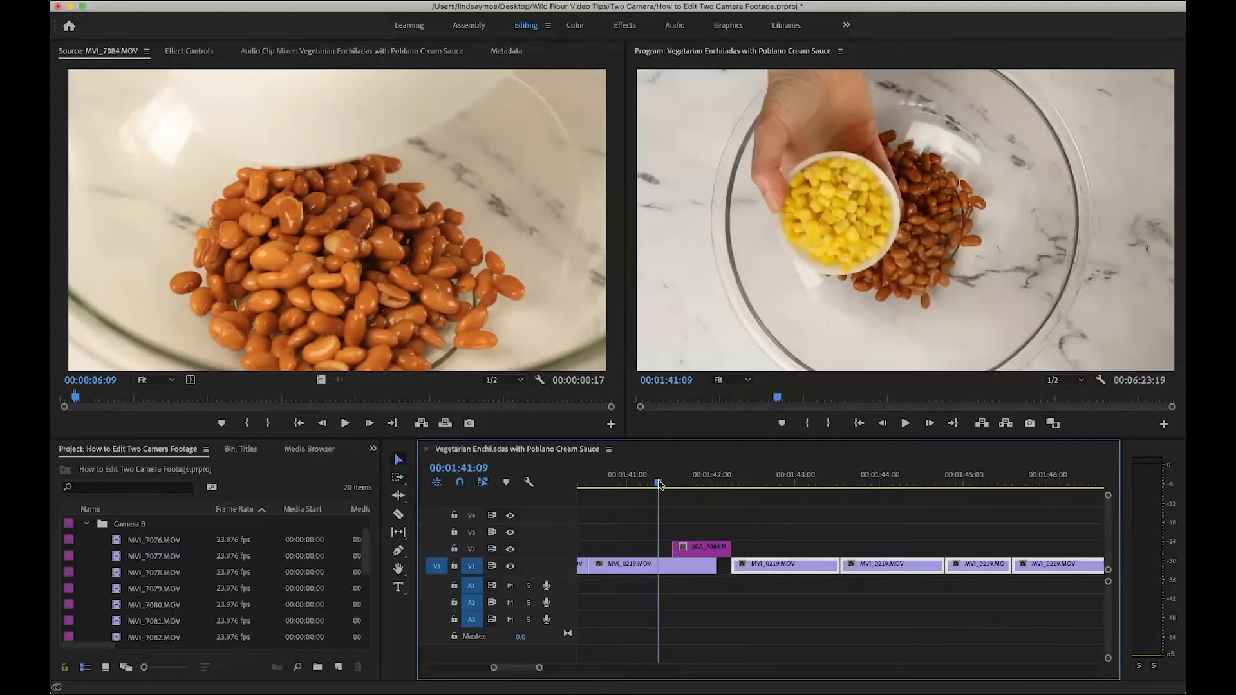
left_click_drag(658, 481, 651, 482)
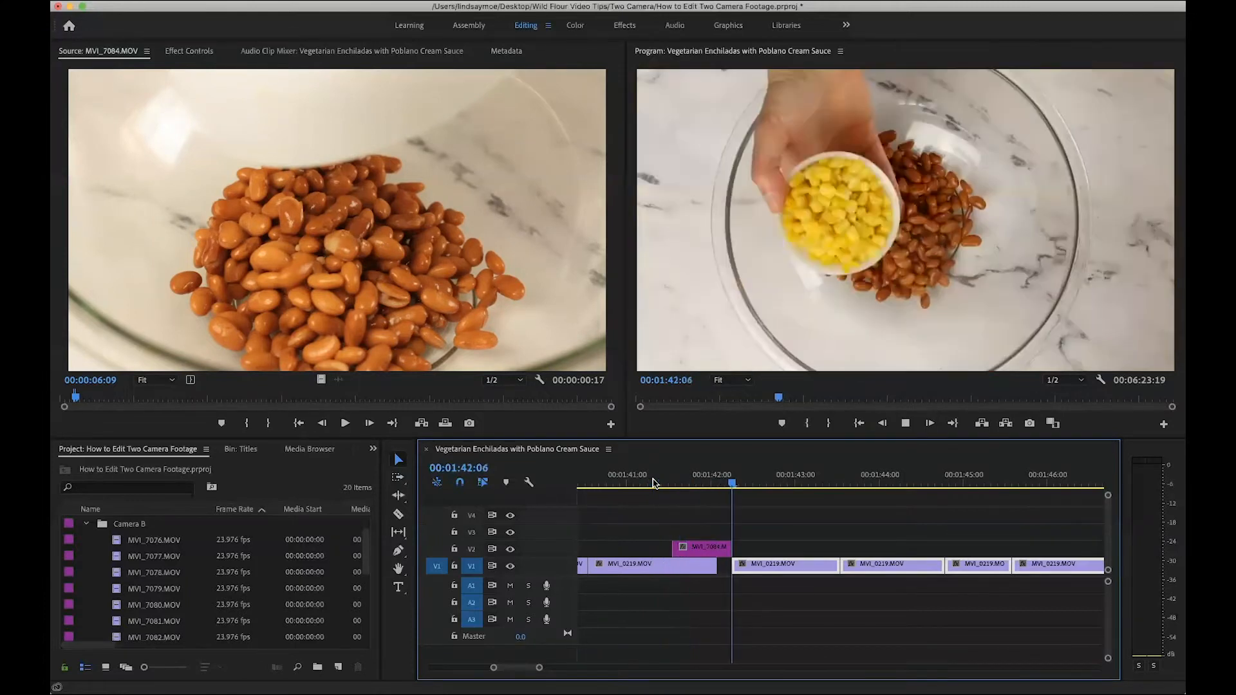
key("space")
- Trim the end of the MVI_7084.MOV clip on V2 back to 00:01:42:03
left_click_drag(719, 487, 726, 481)
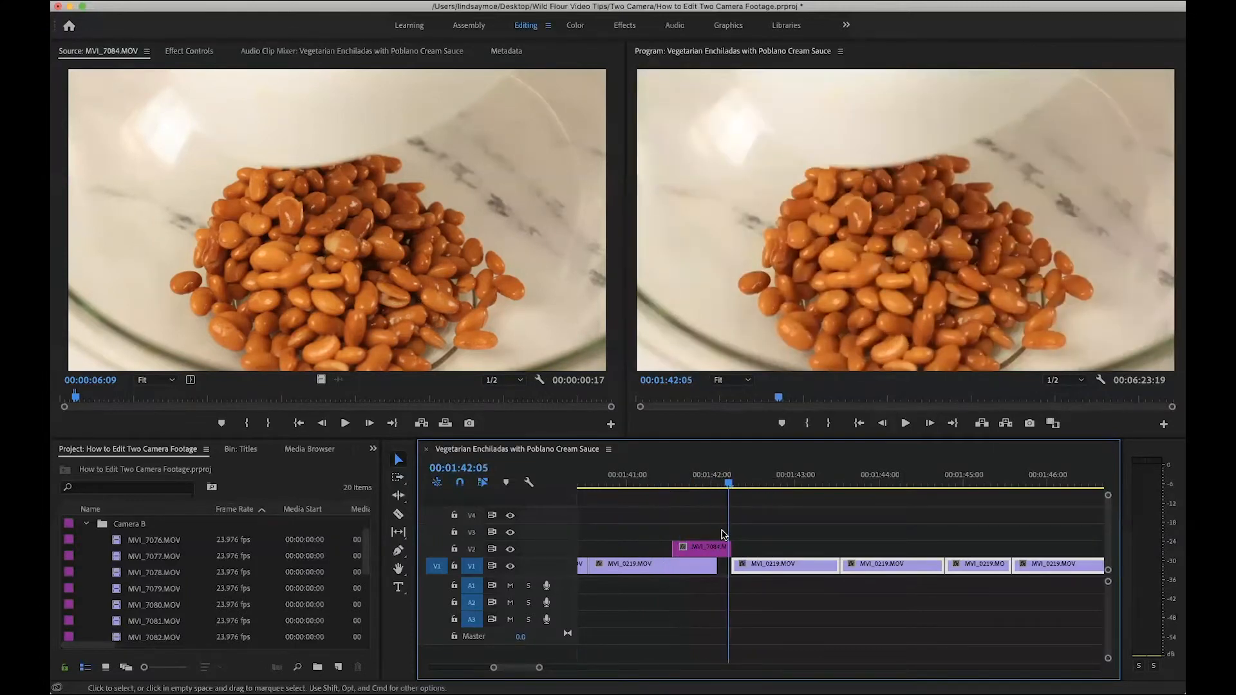
scroll(724, 534, "up", 5)
left_click_drag(751, 488, 715, 484)
left_click_drag(764, 548, 714, 548)
scroll(649, 545, "down", 3)
scroll(645, 546, "left", 3)
scroll(646, 545, "down", 3)
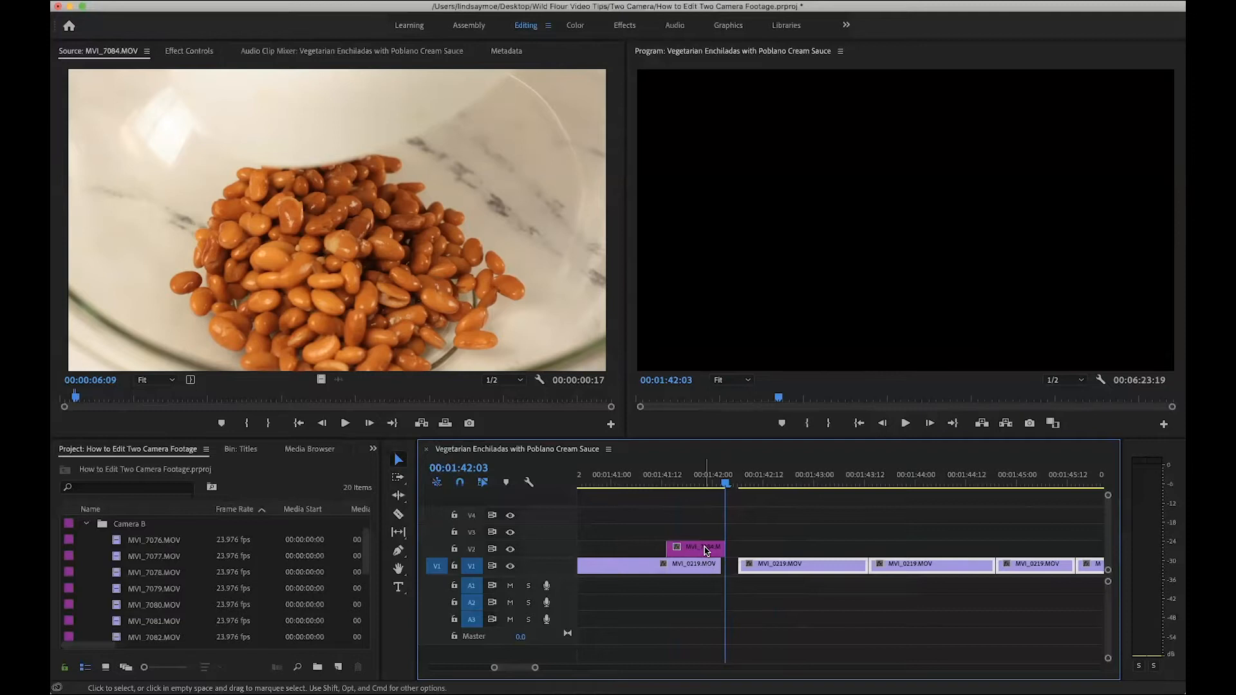
- Move the MVI_7084.MOV clip straight down onto V1, overwriting the overhead footage, and ripple delete the gap after it
left_click_drag(706, 550, 708, 565)
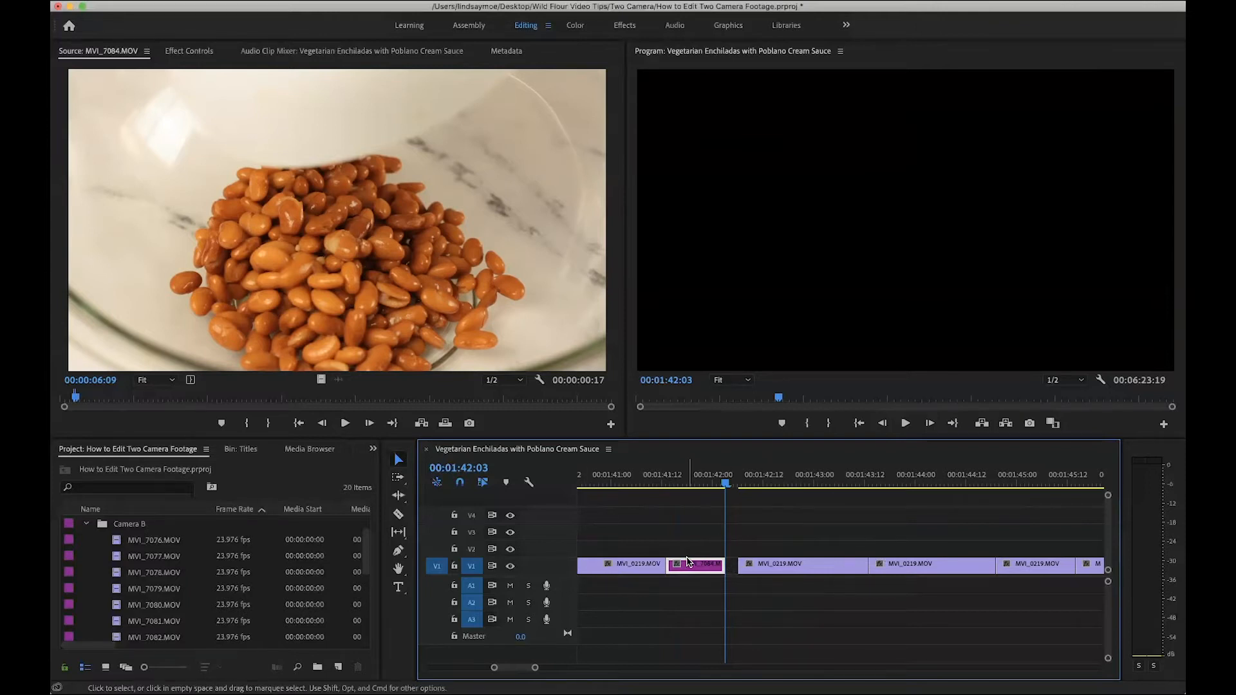
right_click(732, 566)
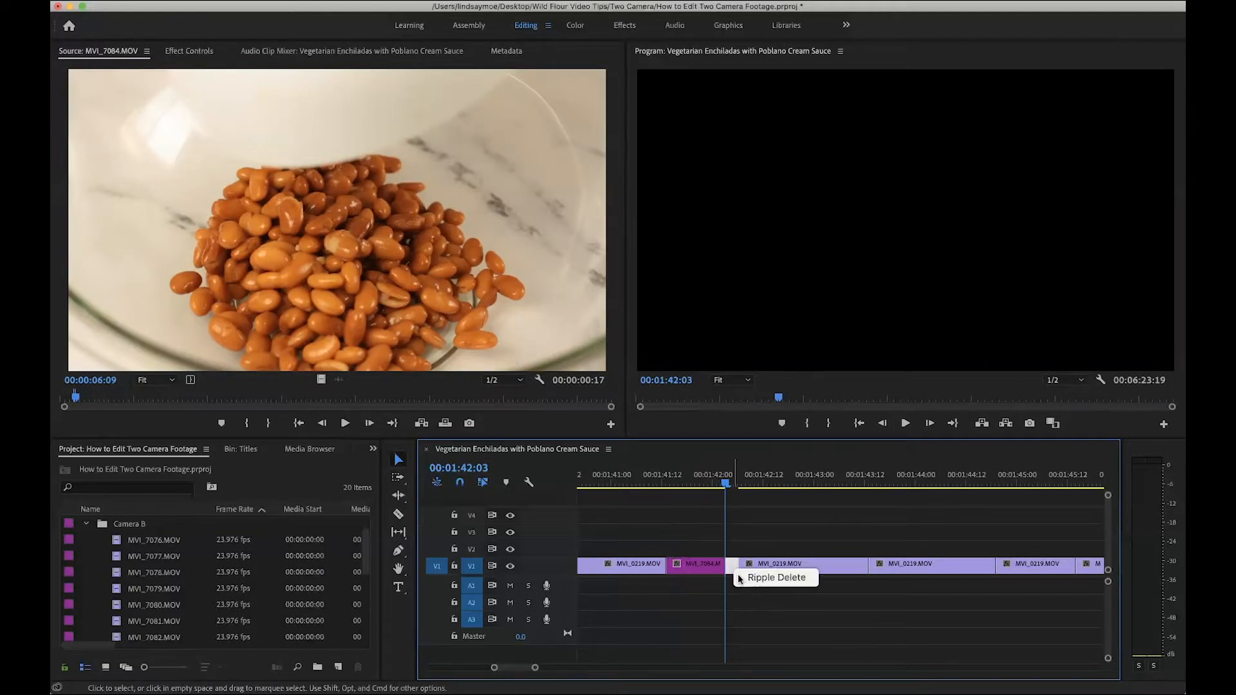
left_click(760, 578)
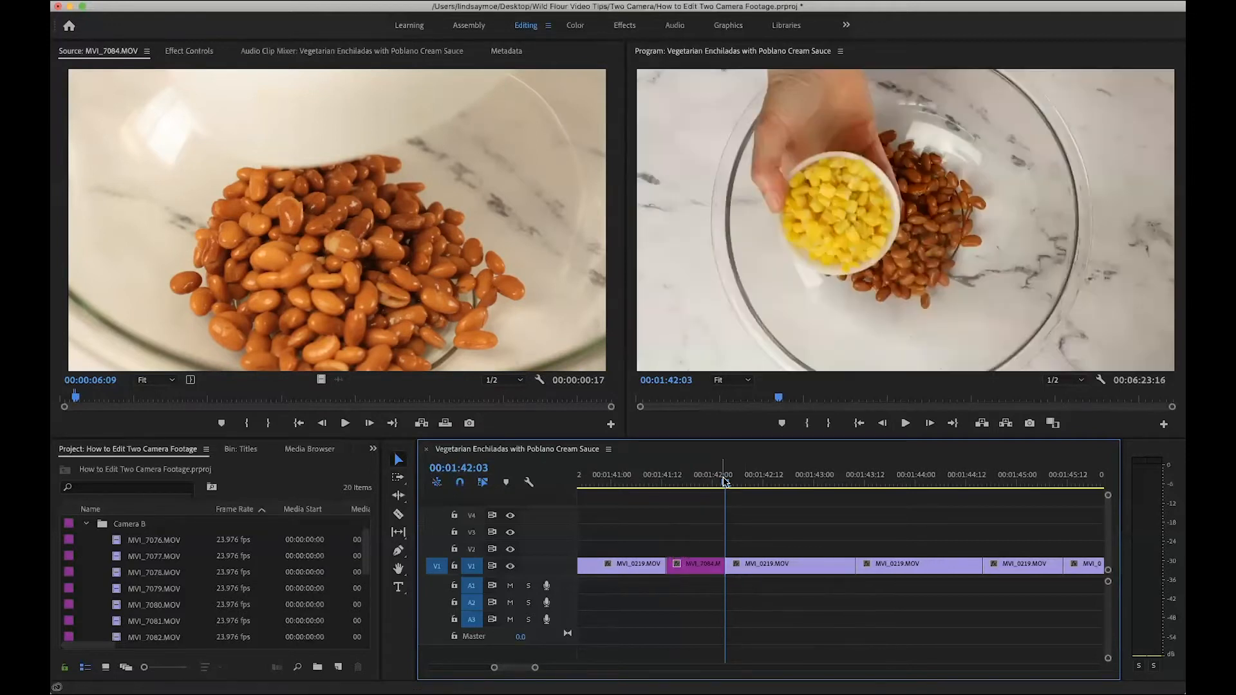
- Set the sequence to 00:01:42:16 in the corn pour and mark a matching In point at 00:00:14:10 in MVI_7084.MOV
left_click_drag(729, 481, 781, 483)
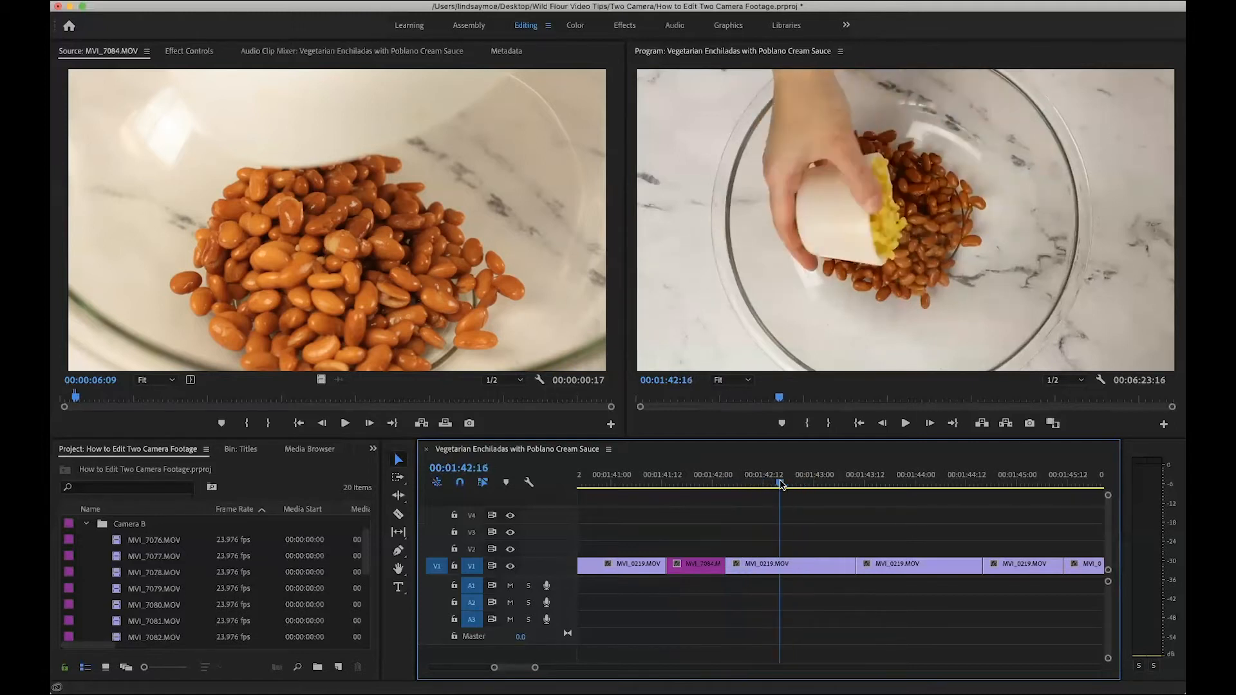
left_click_drag(87, 400, 96, 401)
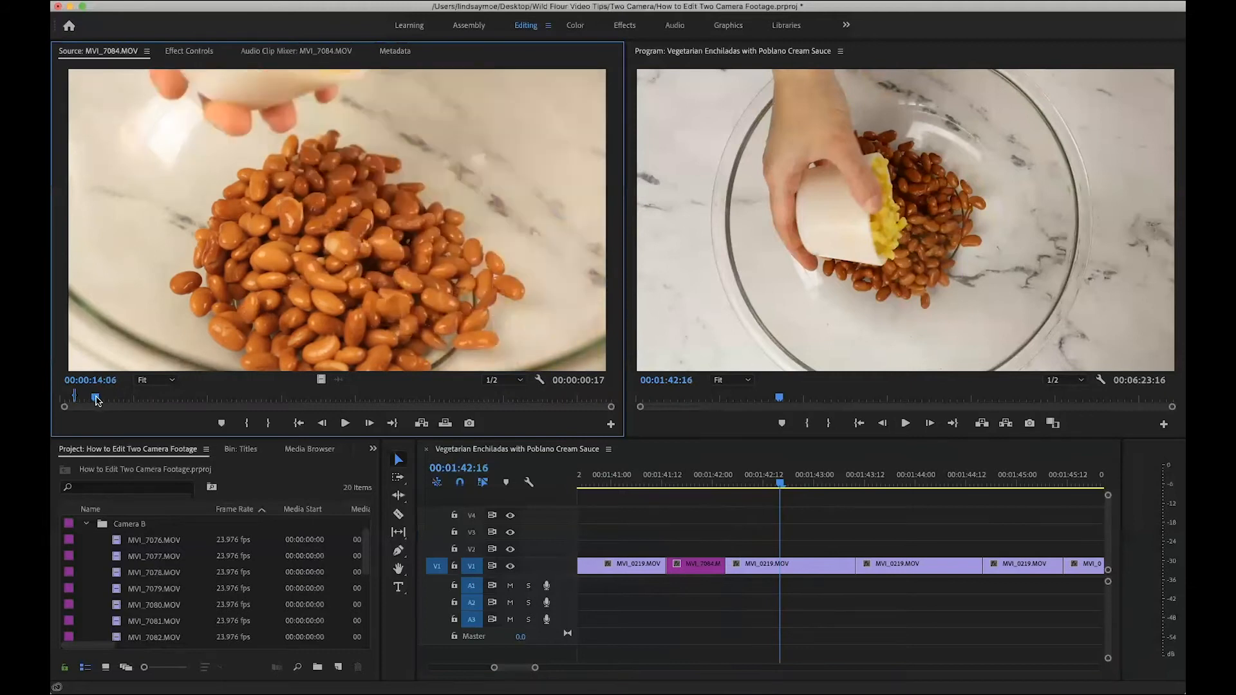
key("Right")
key("Right")
key("Right")
key("Right")
key("Right")
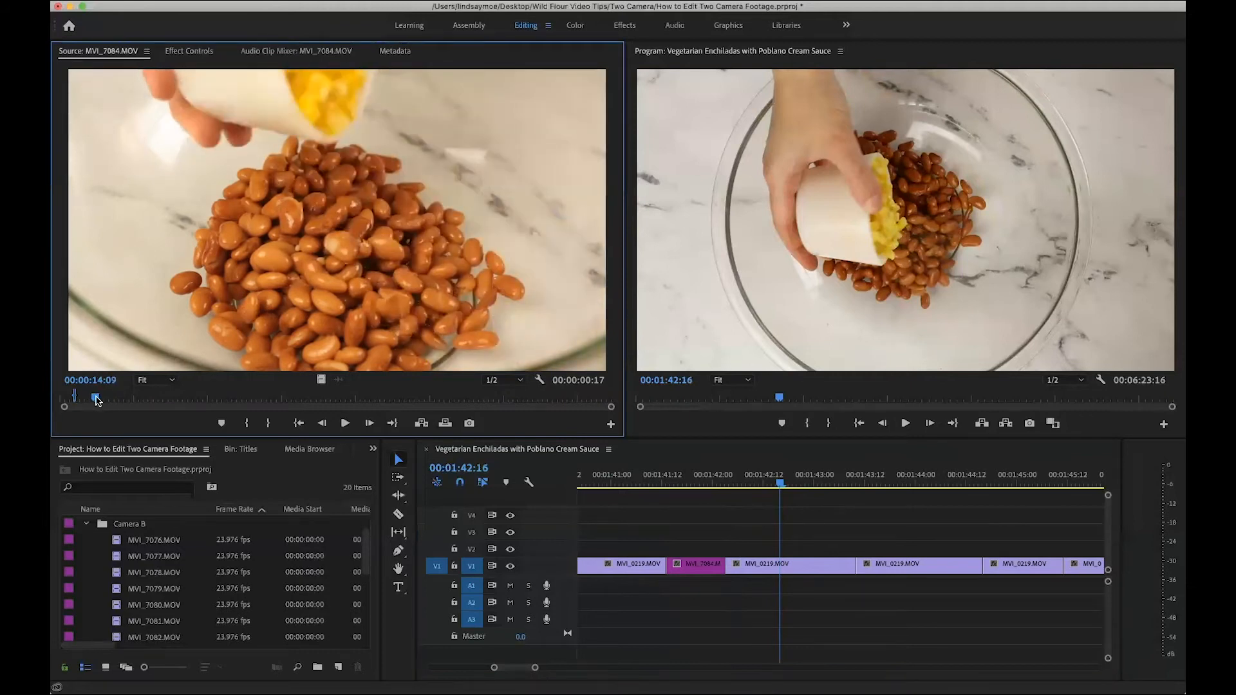
key("Left")
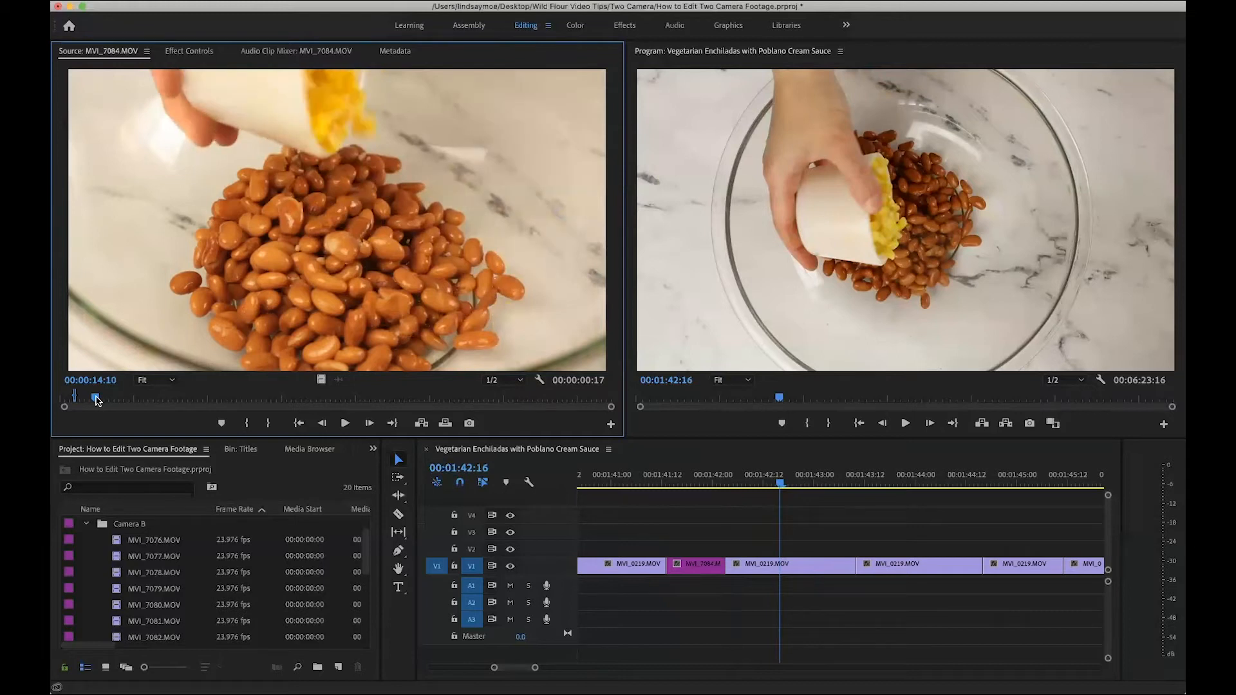
key("i")
- Mark the Out point of the corn-pour close-up at 00:00:15:00 in MVI_7084.MOV
key("space")
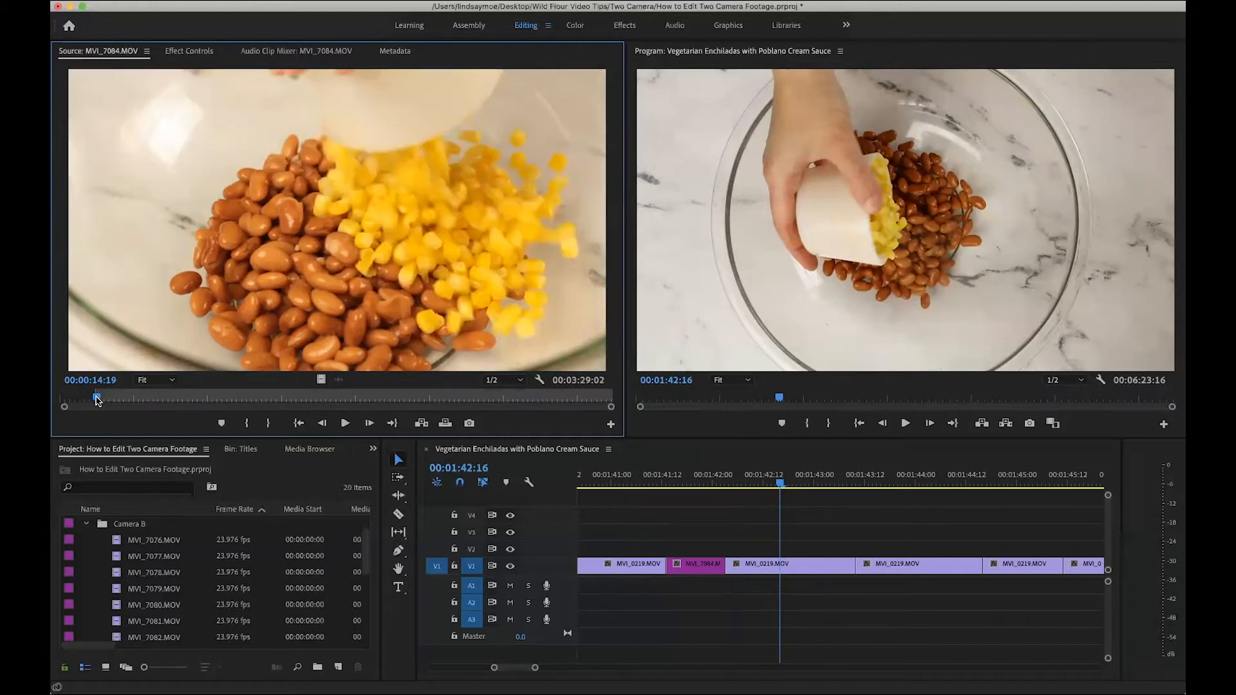
key("Left")
key("Left")
key("Left")
key("Right")
key("Right")
key("Right")
key("Right")
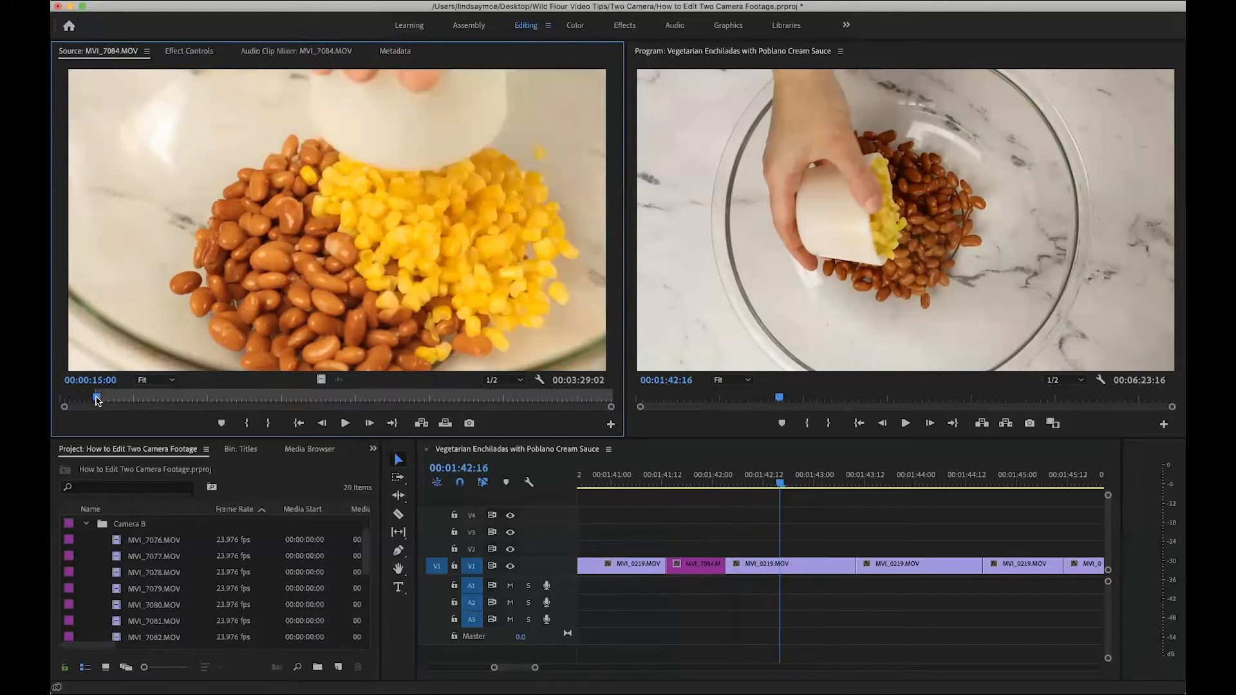
key("o")
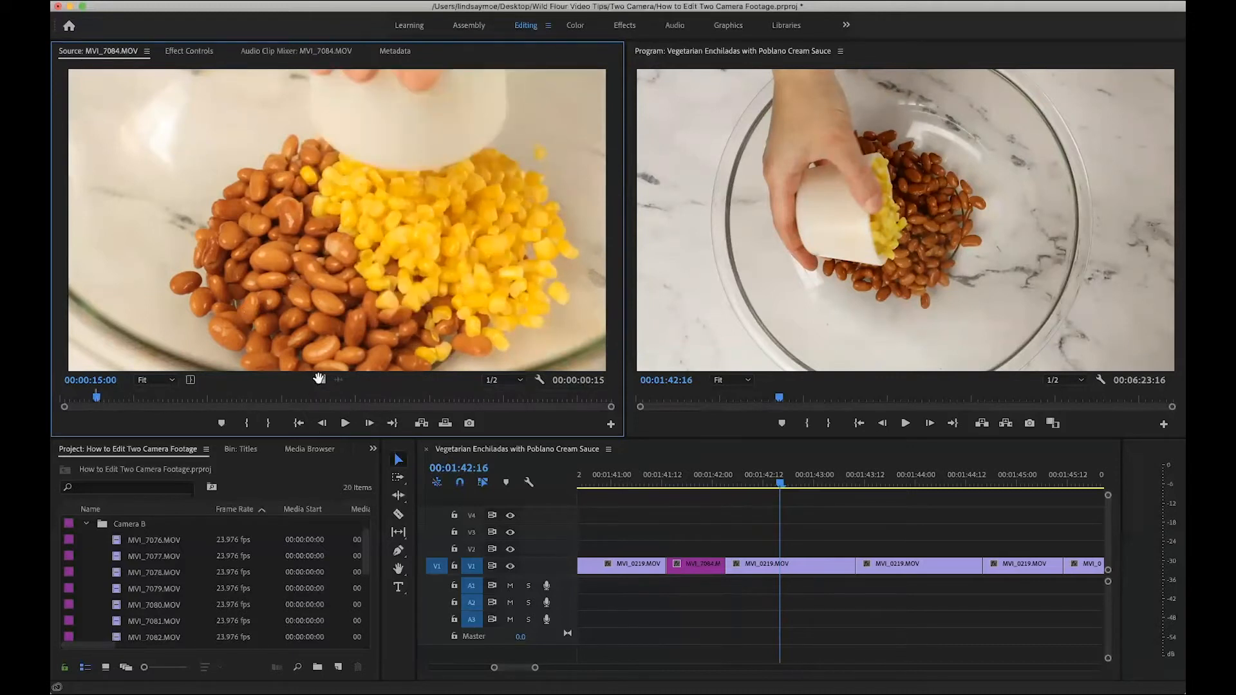
- Place only the video of the marked corn-pour range on V2 at 00:01:42:16 and play back the cut
left_click_drag(342, 400, 772, 545)
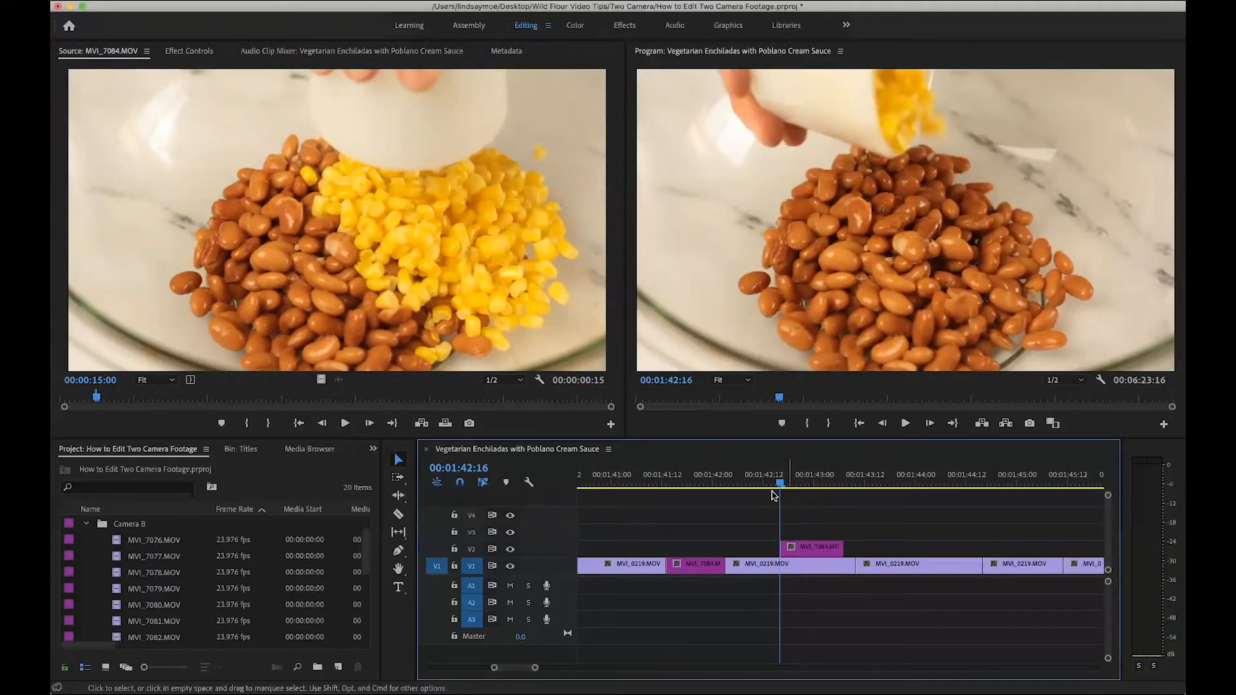
left_click_drag(779, 485, 775, 485)
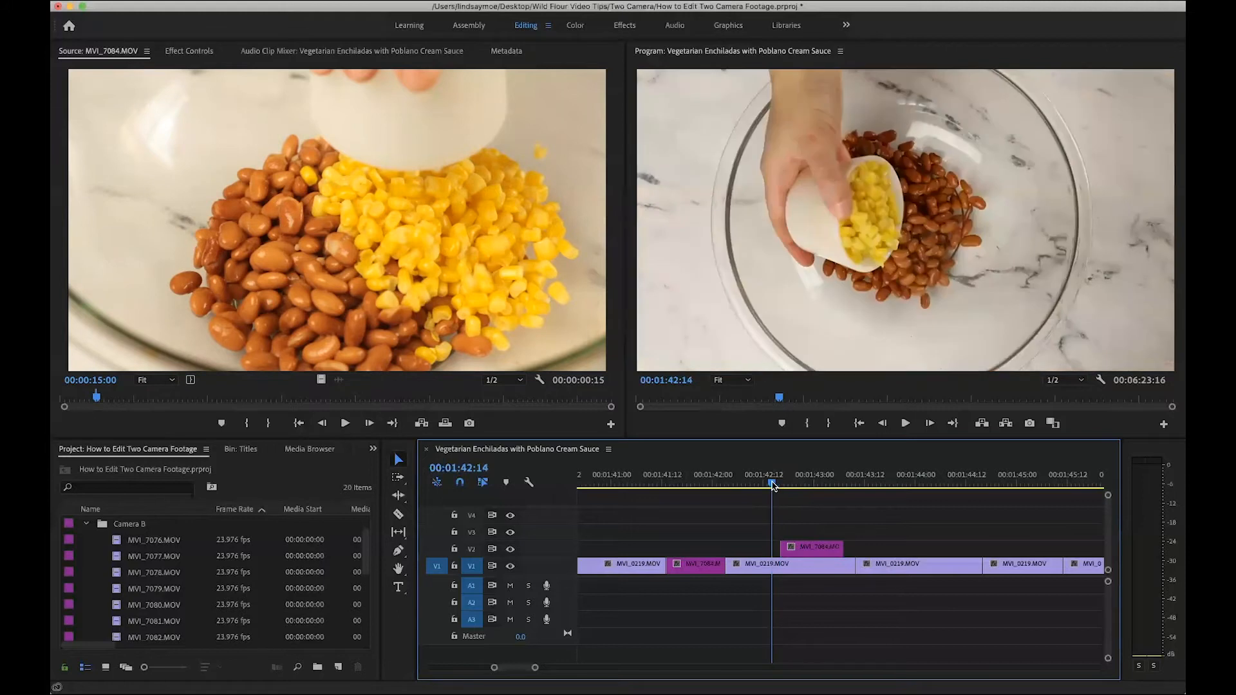
key("space")
key("space")
left_click(772, 484)
mouse_move(772, 486)
left_mouse_down()
mouse_move(784, 484)
mouse_move(763, 485)
left_mouse_up()
key("space")
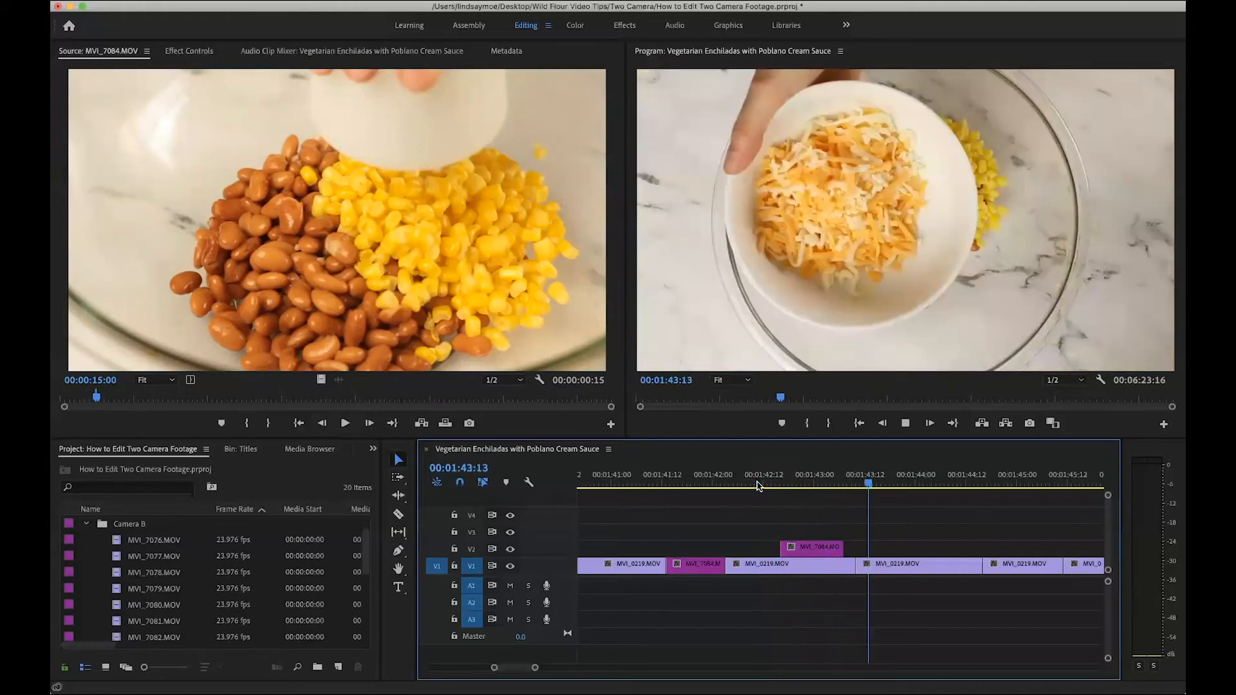
key("space")
- Move the corn-pour close-up onto V1 over the overhead footage, ripple delete the leftover after it, and play back the result
left_click_drag(830, 483, 868, 483)
left_click_drag(848, 565, 821, 565)
right_click(848, 568)
left_click(888, 577)
left_click(755, 479)
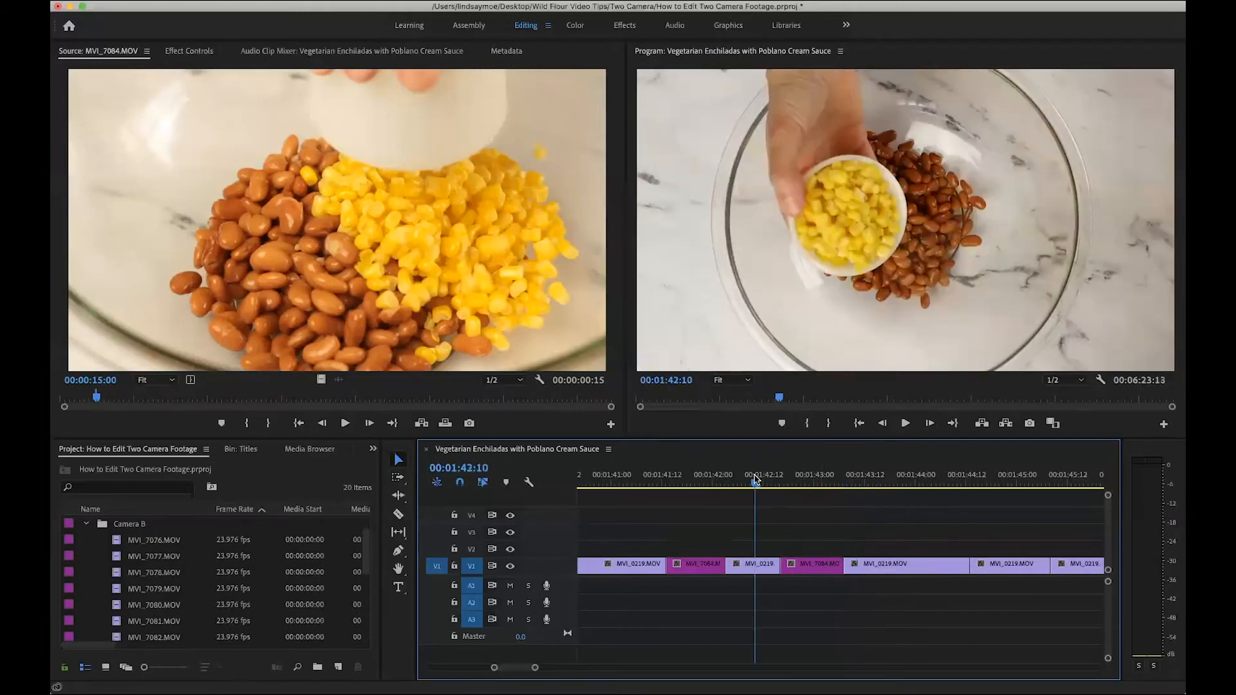
key("space")
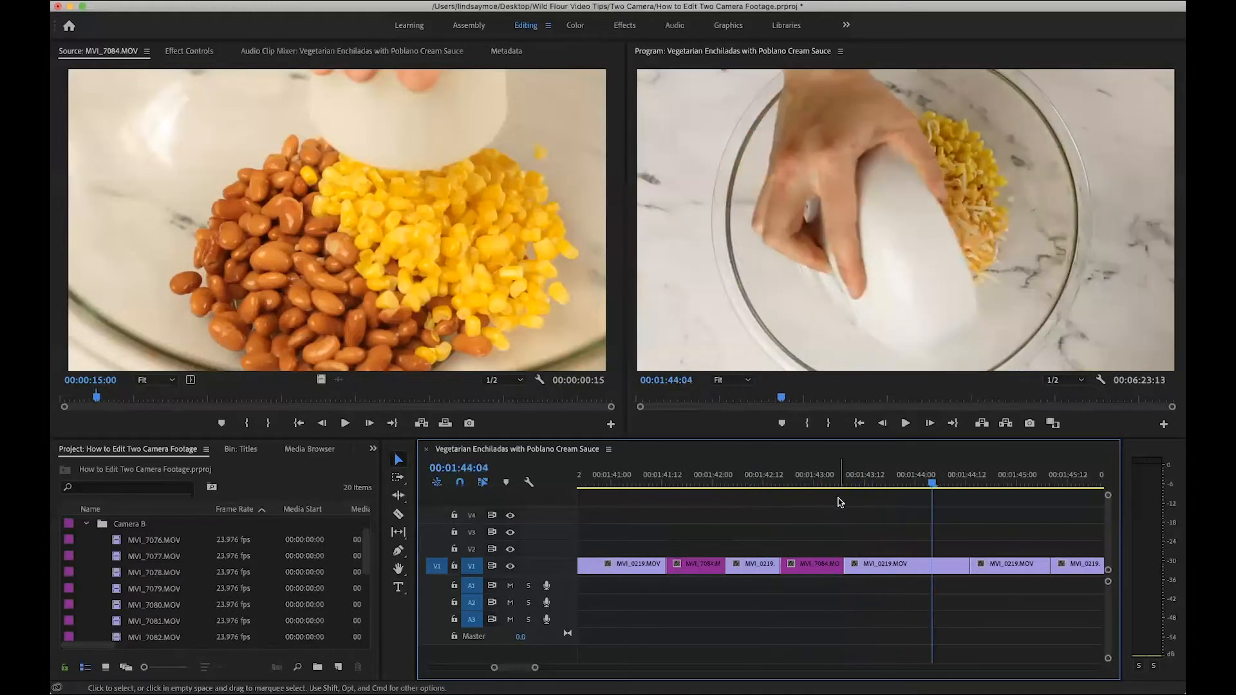
- Bring the sequence to the start of the stirring at 00:01:49:12 and cue MVI_7084.MOV to the stirring at 00:03:05:04
scroll(836, 537, "down", 3)
scroll(835, 538, "right", 3)
scroll(835, 538, "down", 4)
left_click_drag(796, 482, 869, 487)
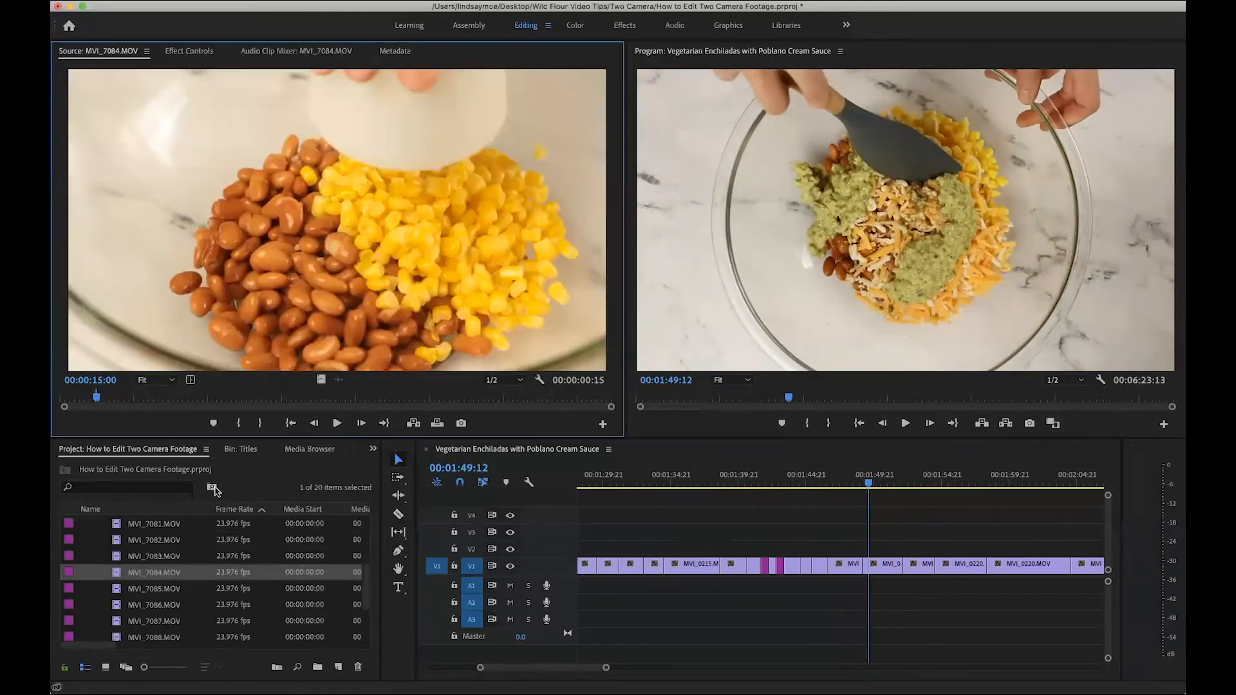
left_click_drag(261, 400, 520, 414)
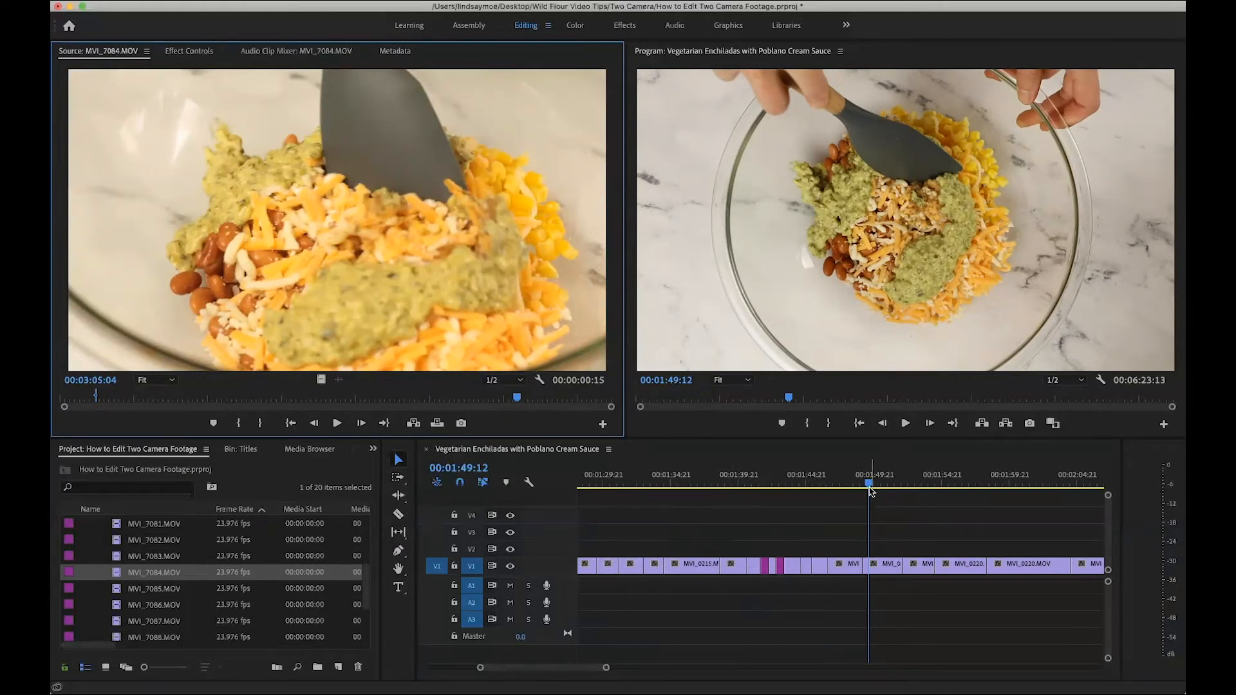
- Play back the overhead stirring from 00:01:49:05 and the MVI_7084.MOV close-up from 00:03:04:15 to compare the spatula movement
mouse_move(868, 487)
left_mouse_down()
mouse_move(890, 486)
mouse_move(864, 487)
left_mouse_up()
key("space")
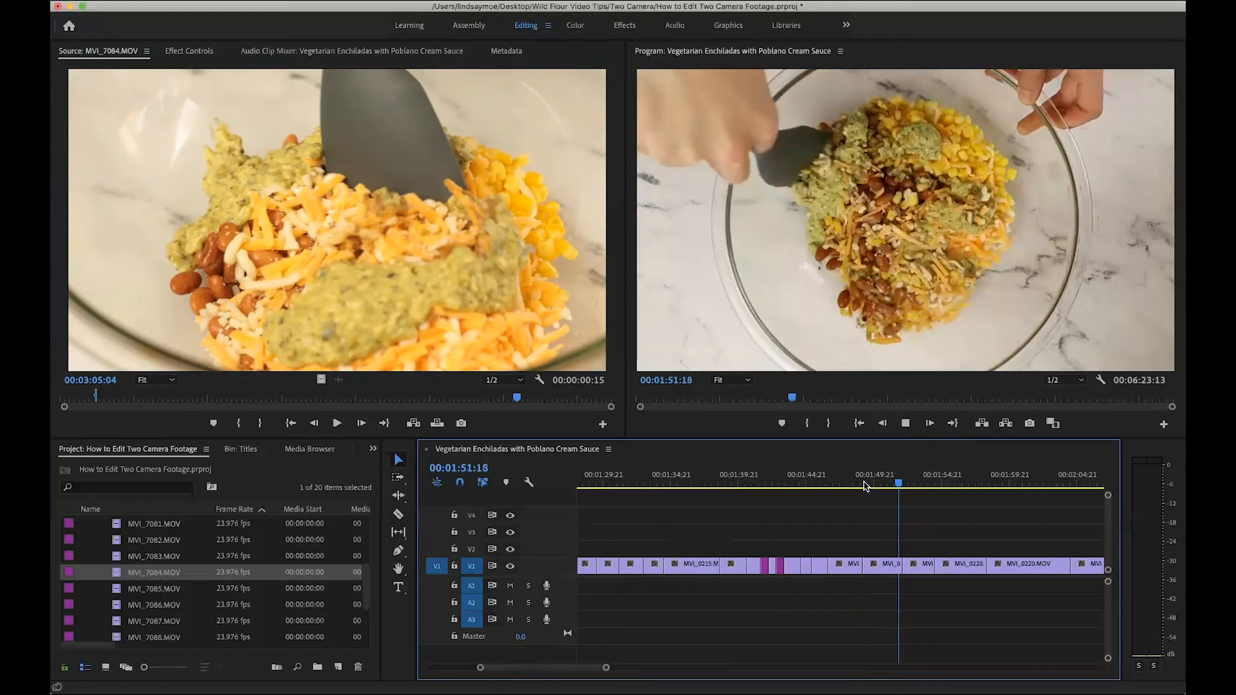
key("space")
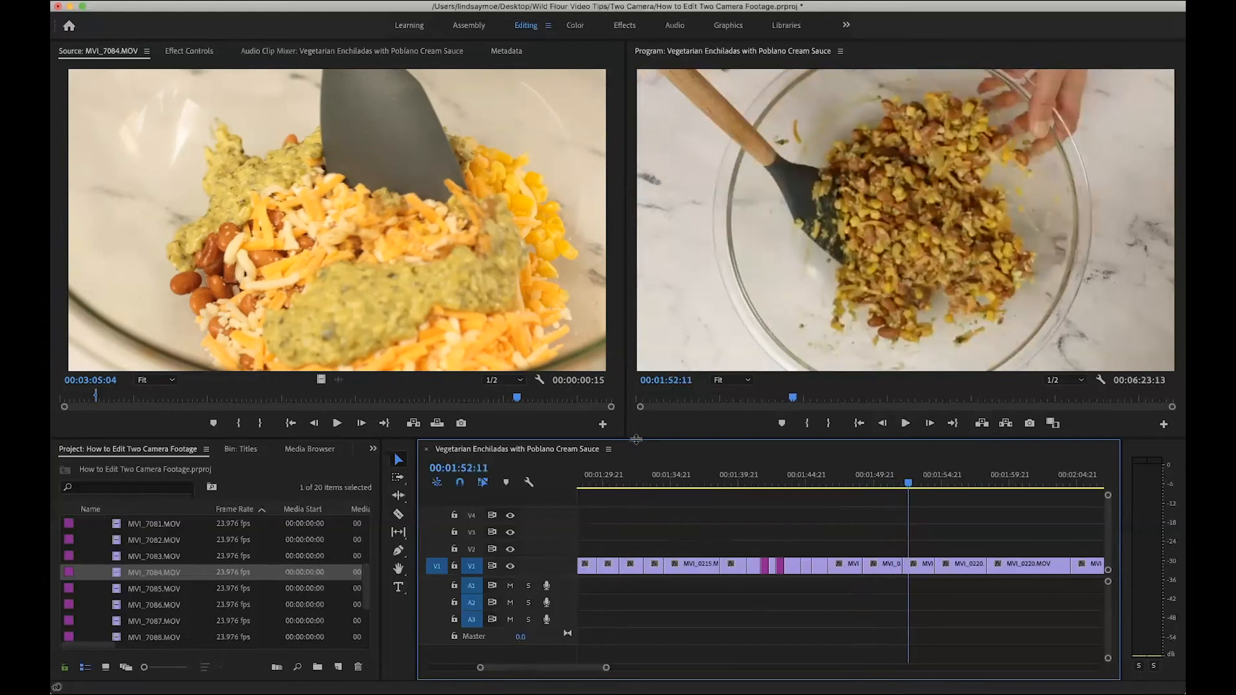
left_click(517, 400)
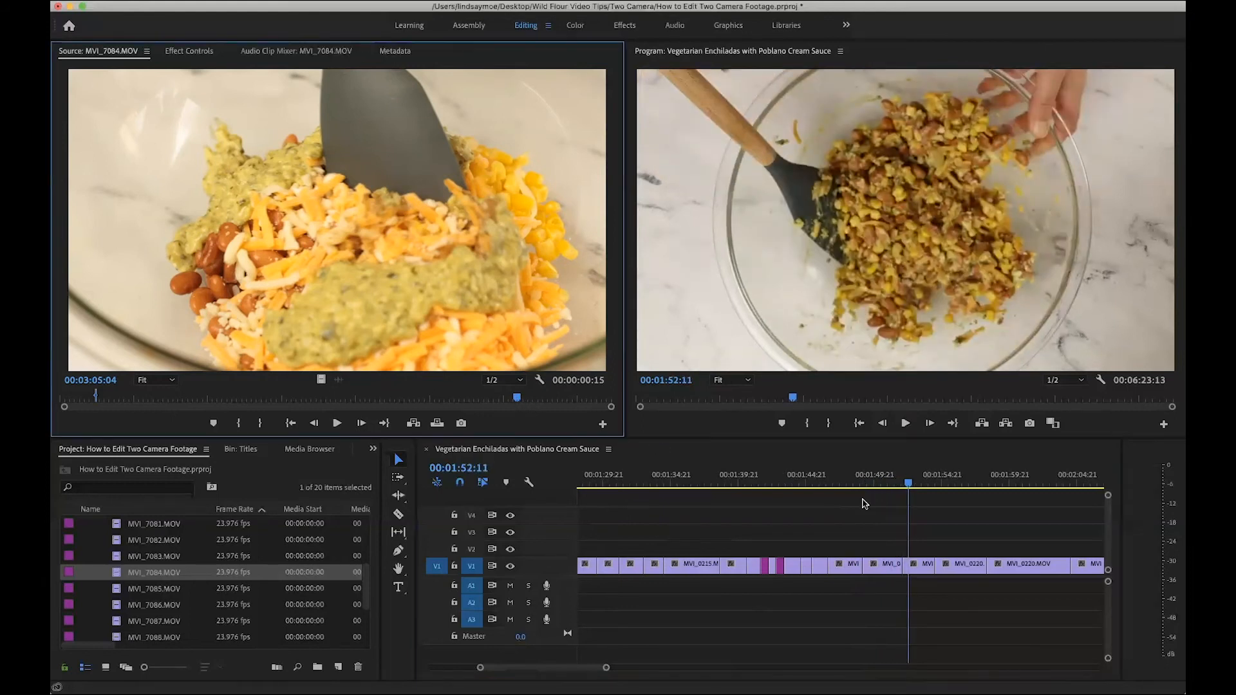
left_click_drag(908, 488, 864, 486)
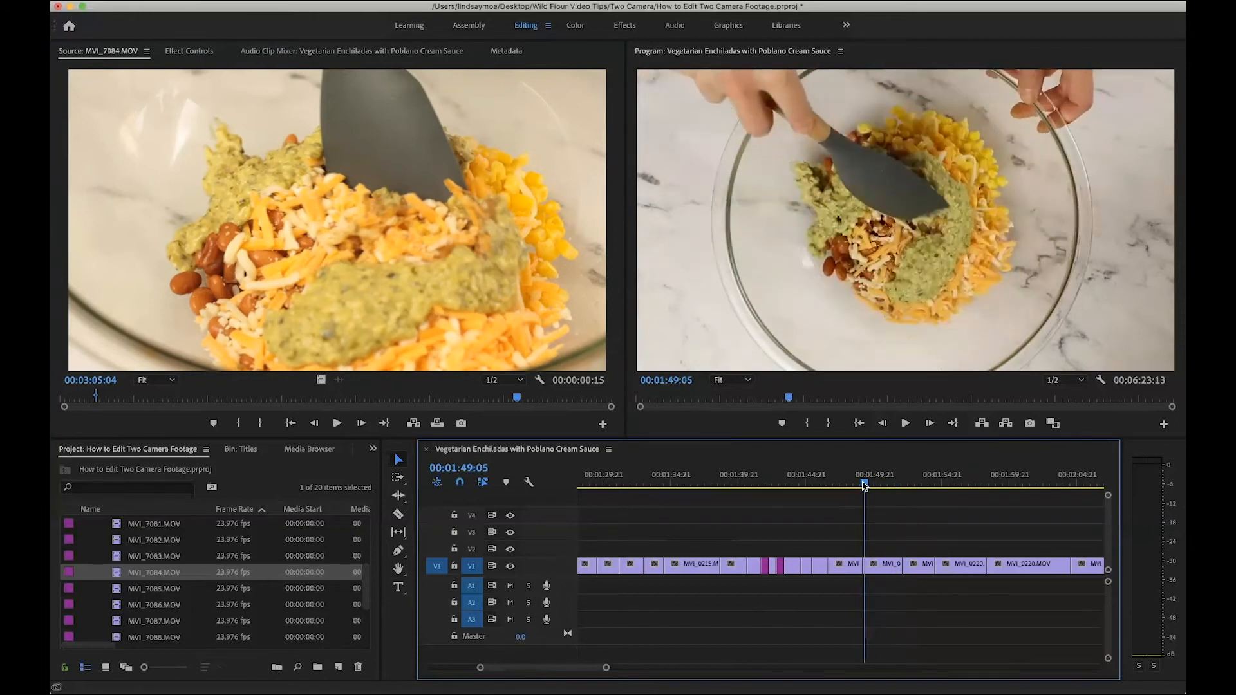
key("space")
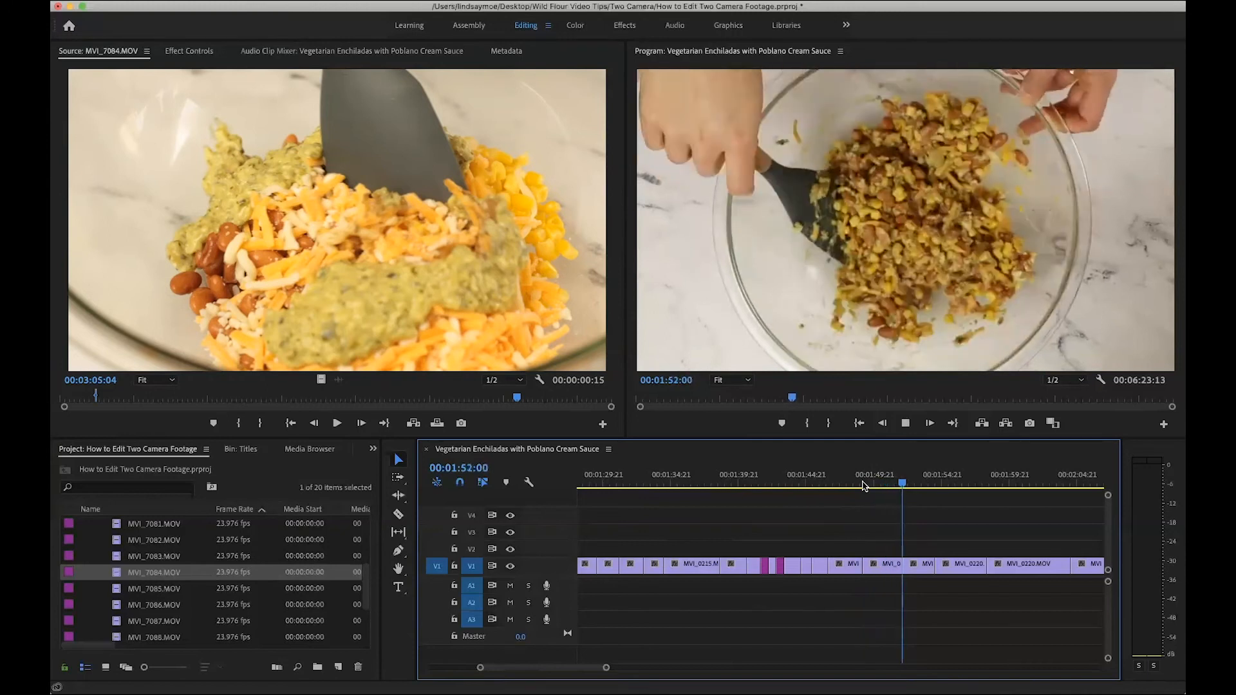
key("space")
left_click_drag(516, 397, 518, 395)
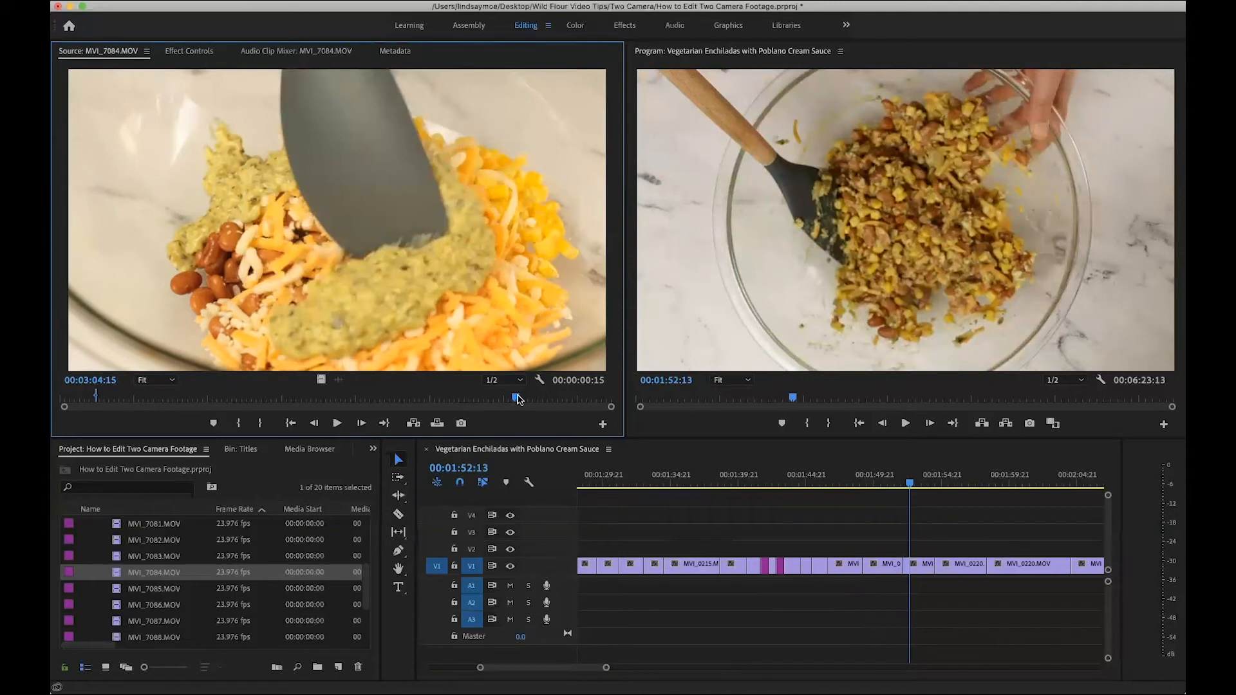
key("space")
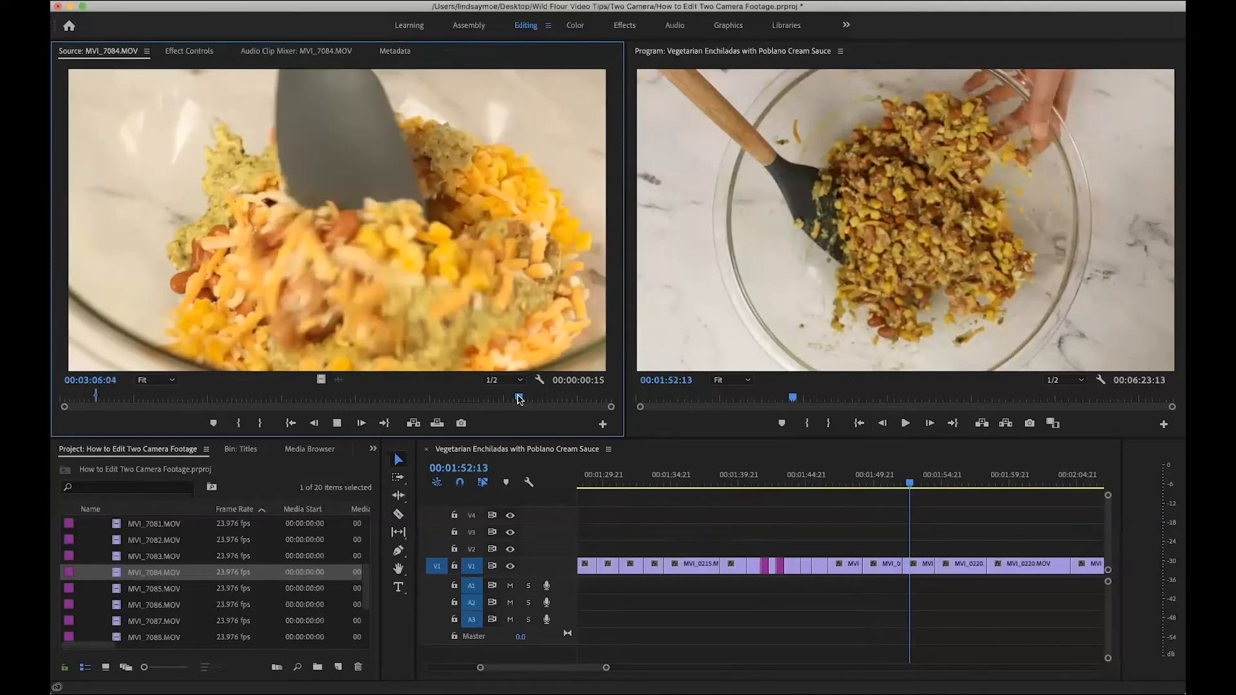
key("space")
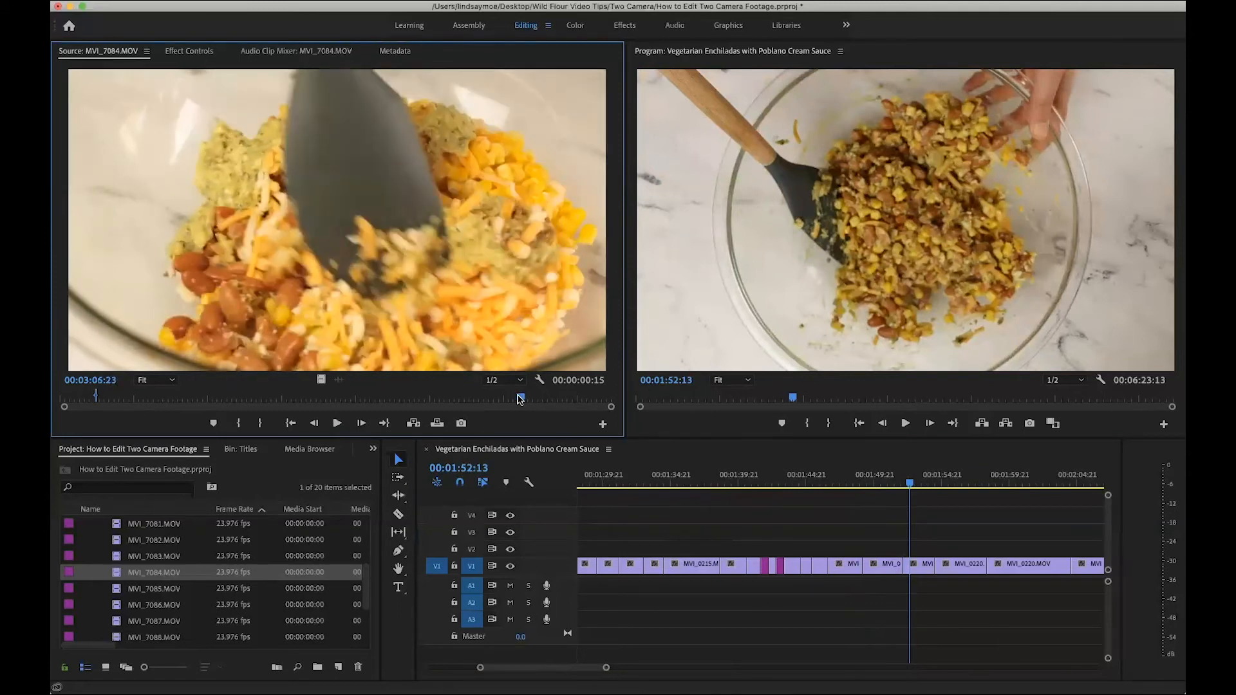
- Step the sequence back to 00:01:51:20 in the overhead stirring as the cut point for the close-up
left_click(939, 513)
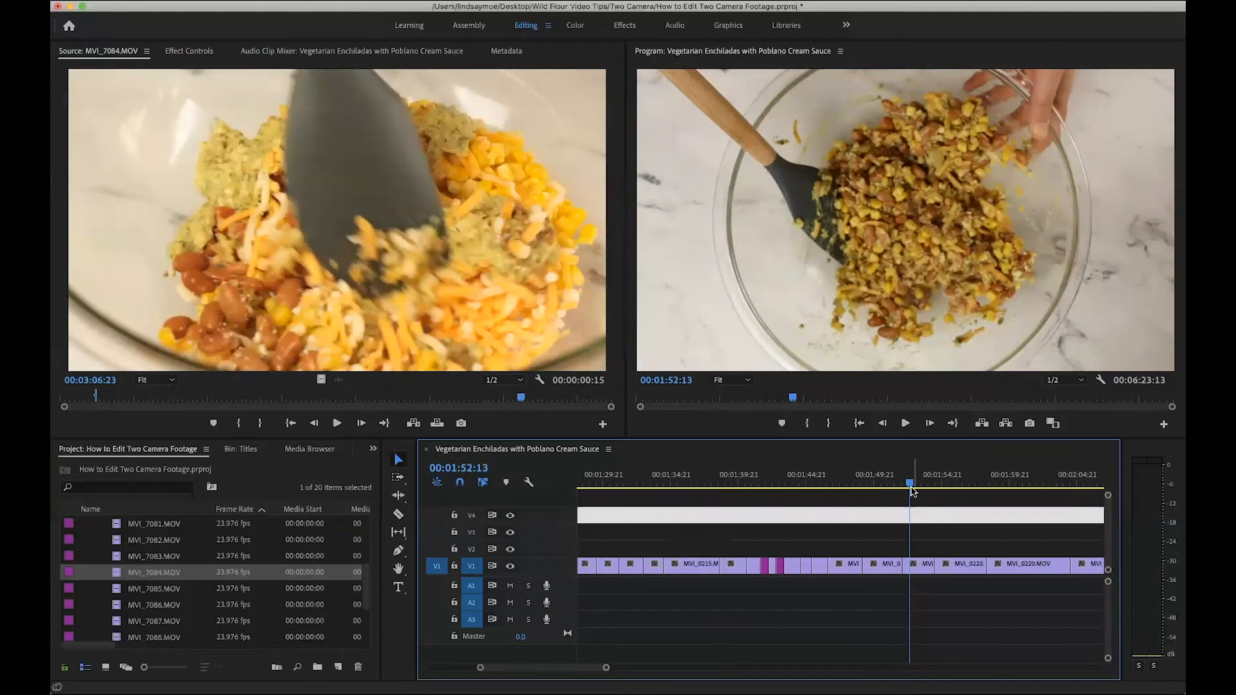
key("Left")
key("Left")
key("Left")
key("Left")
key("Left")
key("Left")
key("Left")
key("Left")
key("Left")
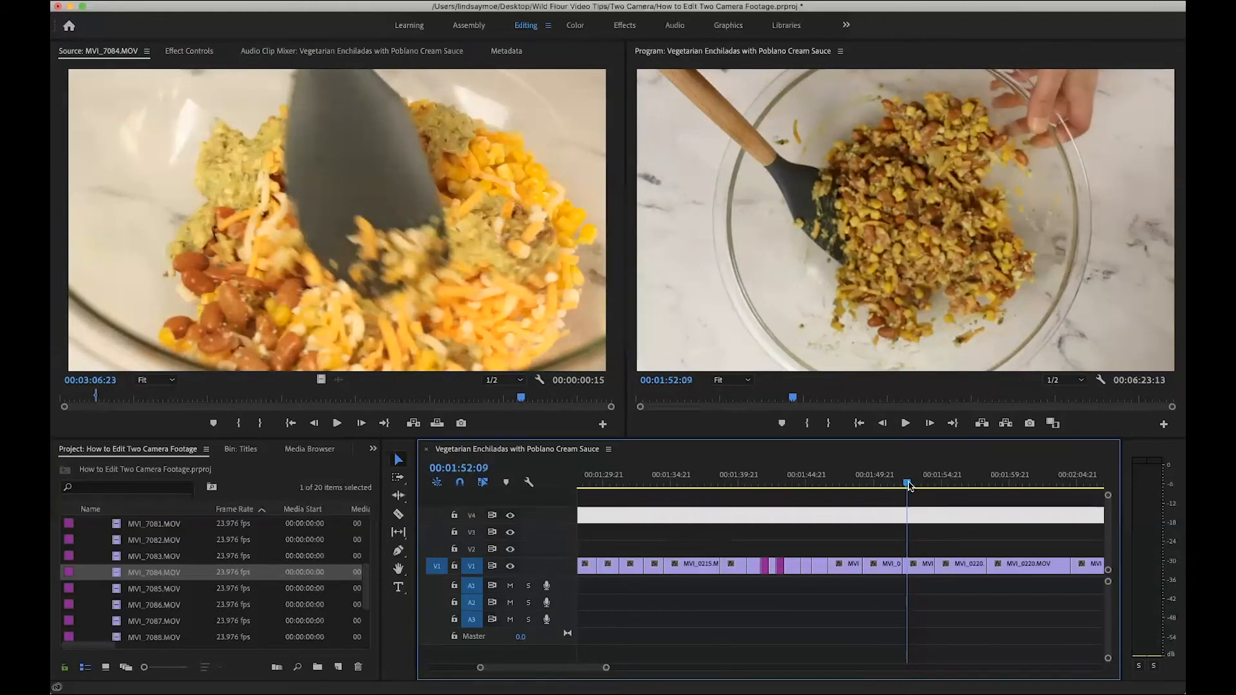
key("Left")
key("Left")
key("Left")
key("Left")
key("Left")
key("Left")
key("Left")
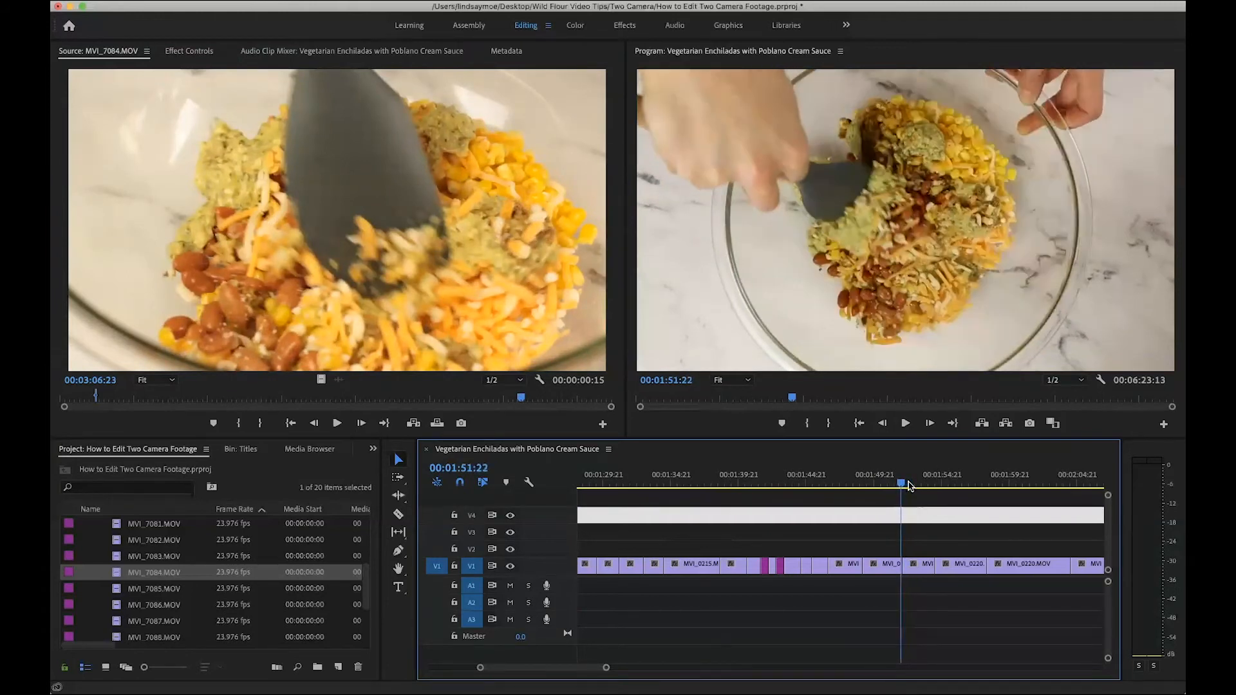
key("Left")
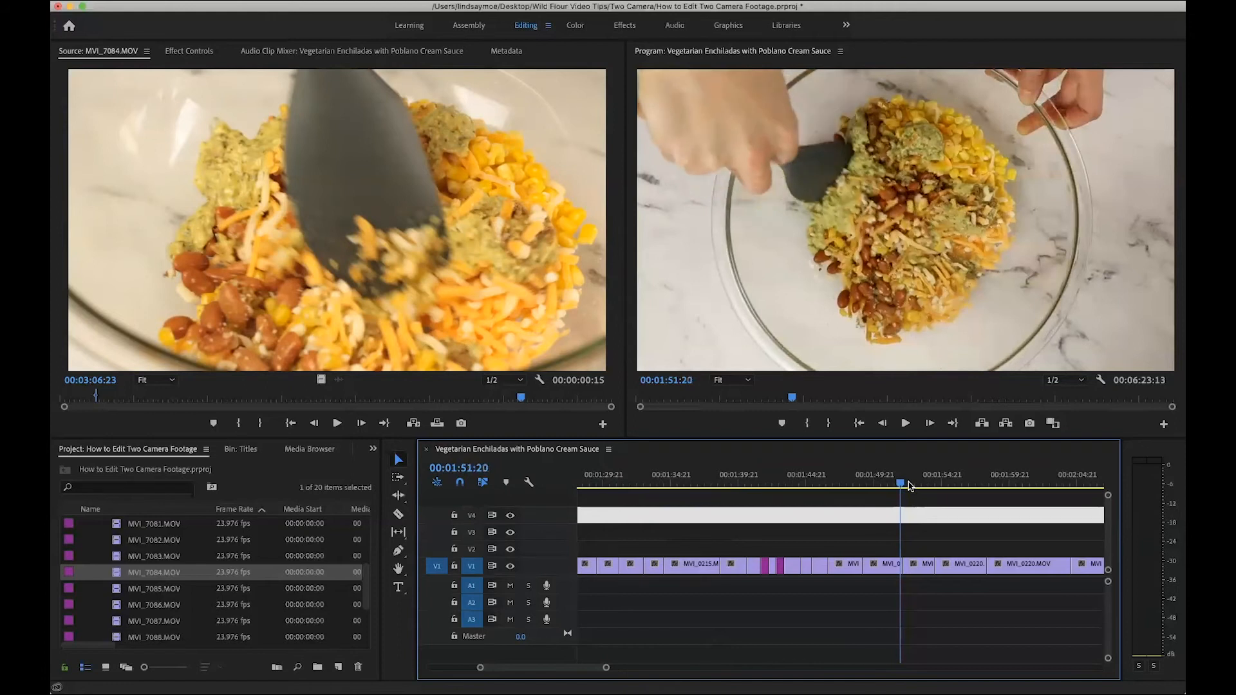
- Mark a matching stirring range in MVI_7084.MOV, with its Out point at 00:03:09:23
left_click(504, 314)
key("space")
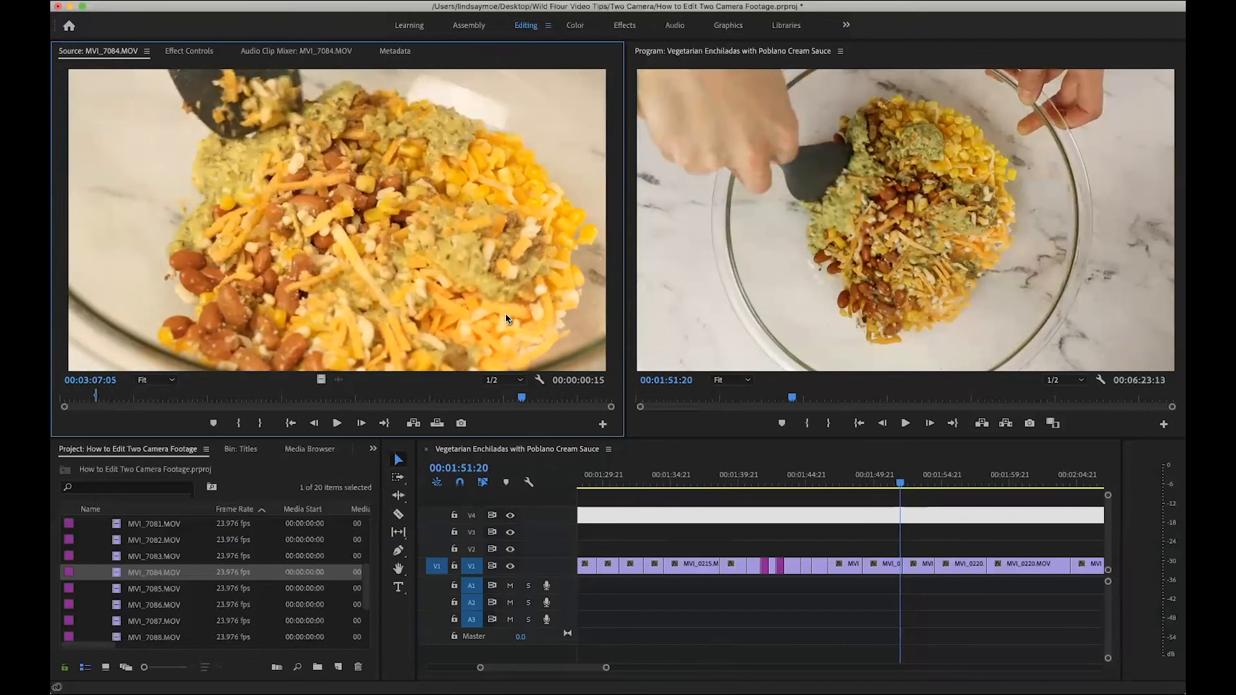
key("i")
key("space")
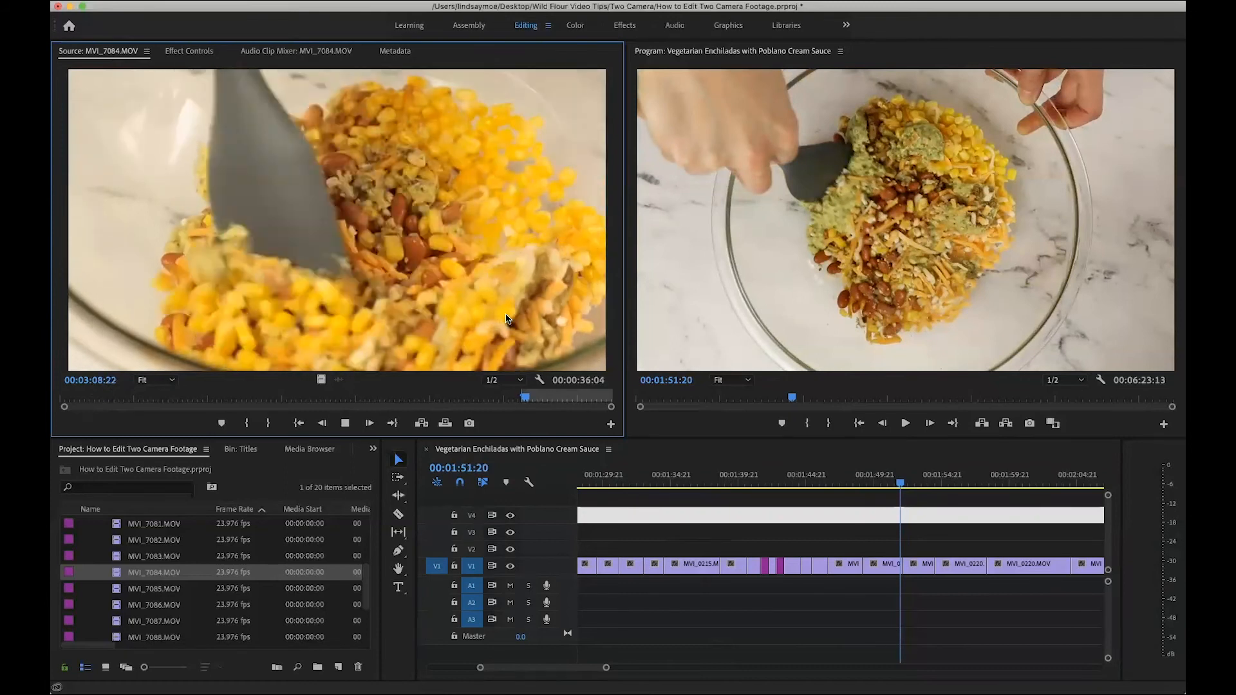
key("space")
key("o")
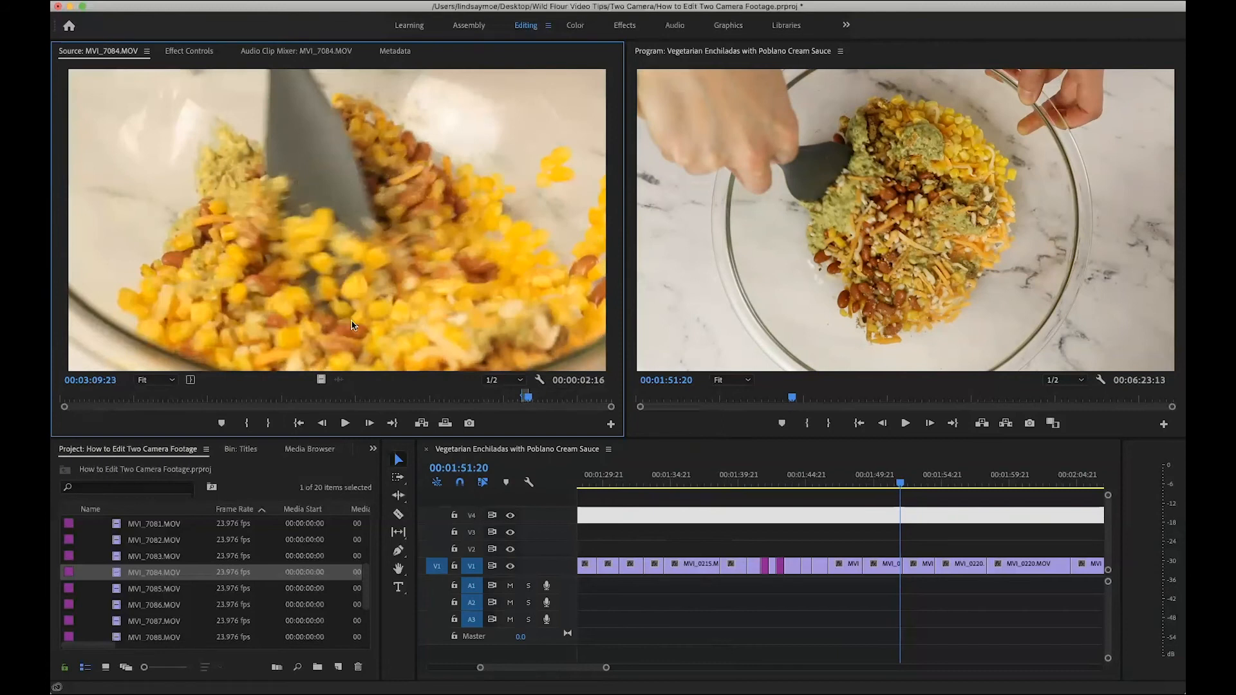
- Place only the video of the marked stirring range on V2 at 00:01:51:20 and play back the transition
left_click_drag(320, 379, 901, 555)
key("=")
key("=")
key("Left")
key("Left")
key("Left")
key("Left")
key("Left")
key("Left")
key("Left")
key("Left")
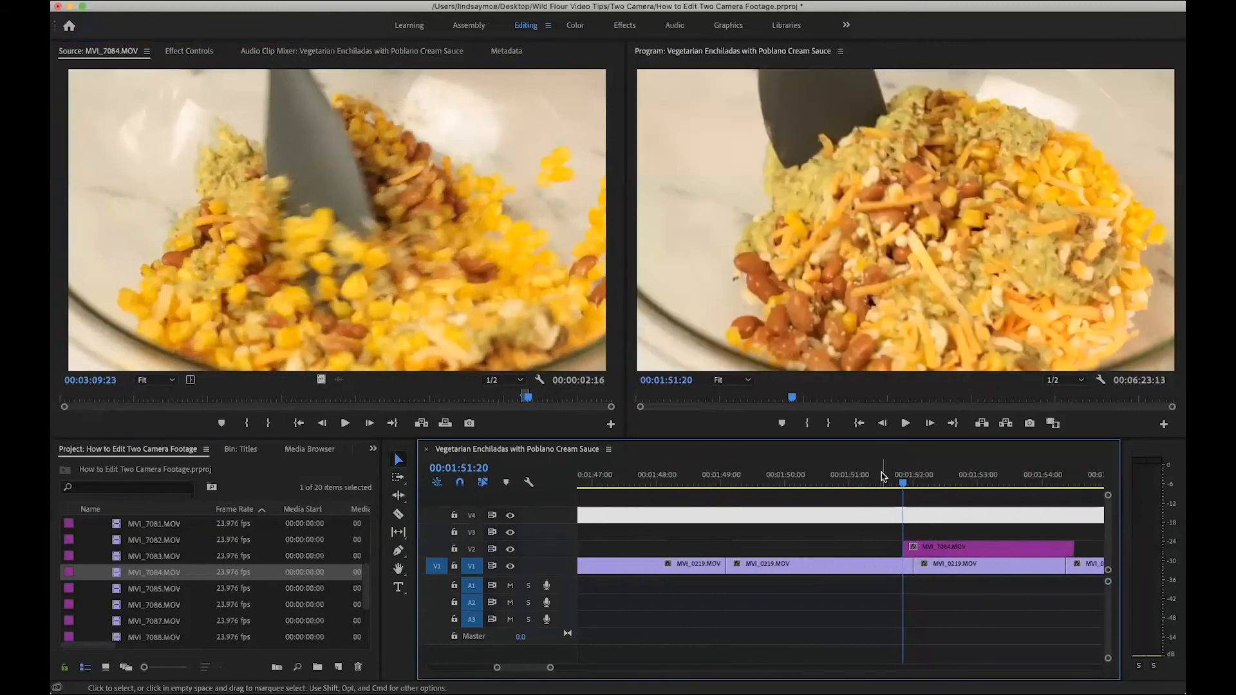
key("space")
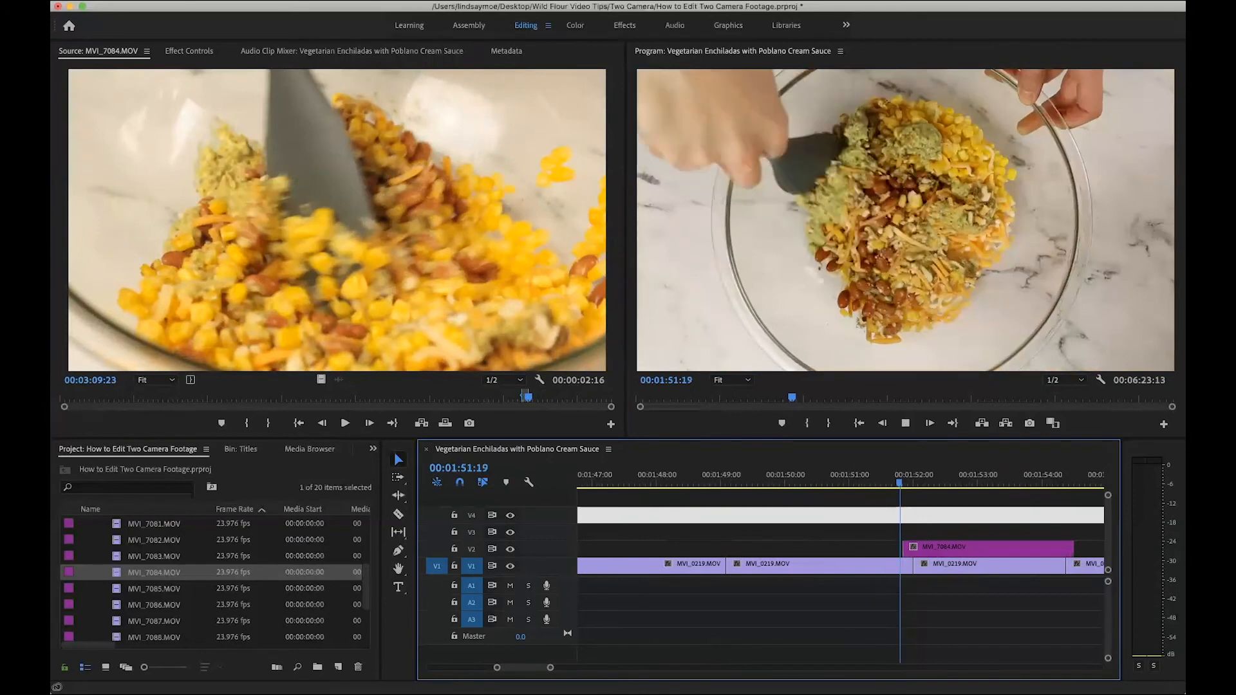
key("space")
left_click(844, 474)
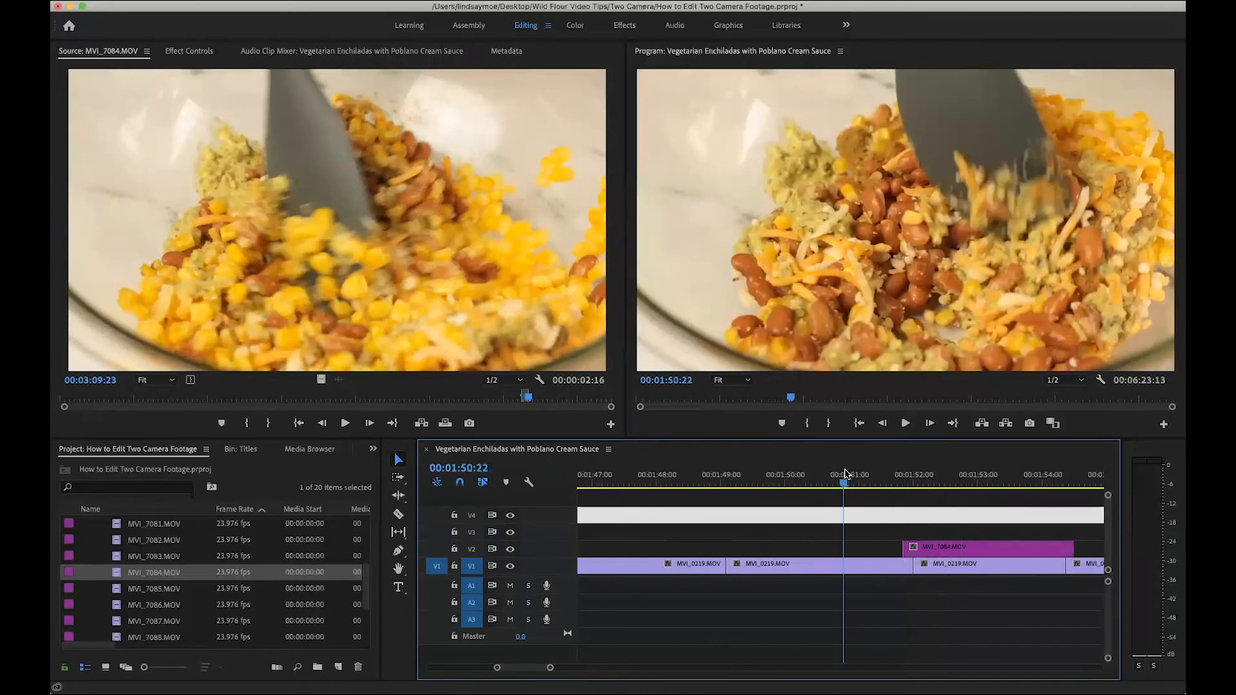
key("space")
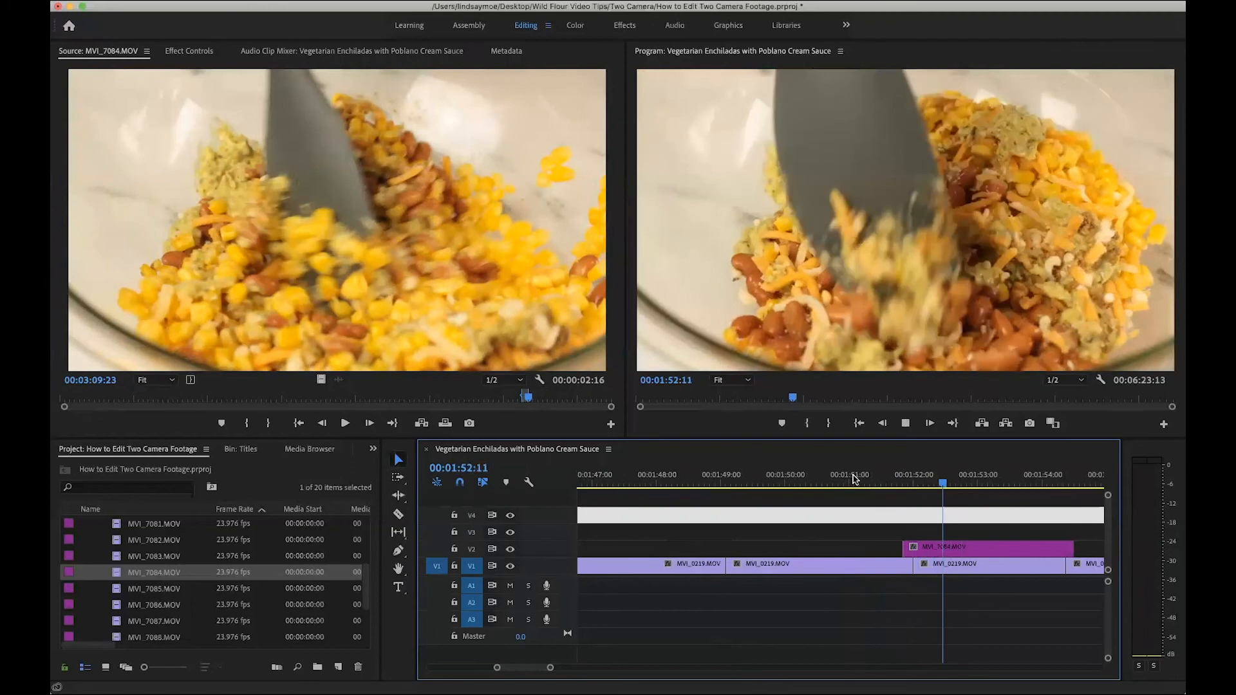
key("space")
- Shift the V1 clips following the first stirring shot past the end of the V2 close-up, opening a gap beneath it
key("minus")
scroll(942, 534, "down", 2)
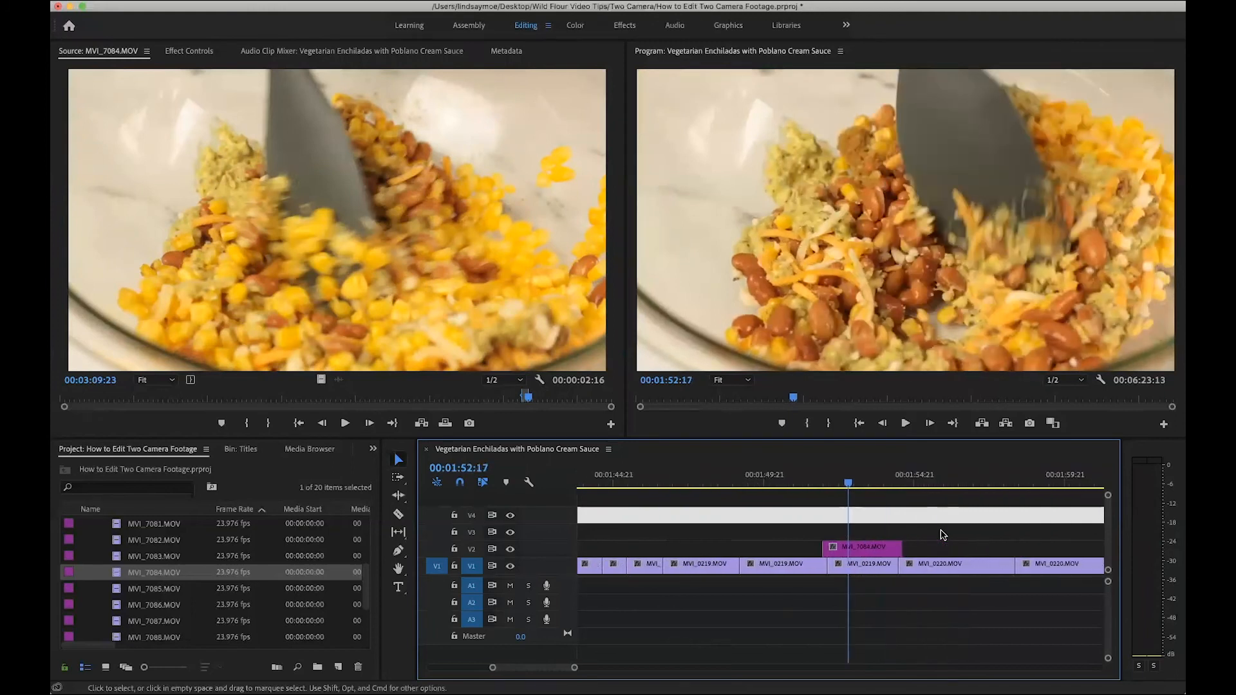
left_click_drag(924, 563, 1003, 564)
key("v")
left_click_drag(885, 565, 961, 569)
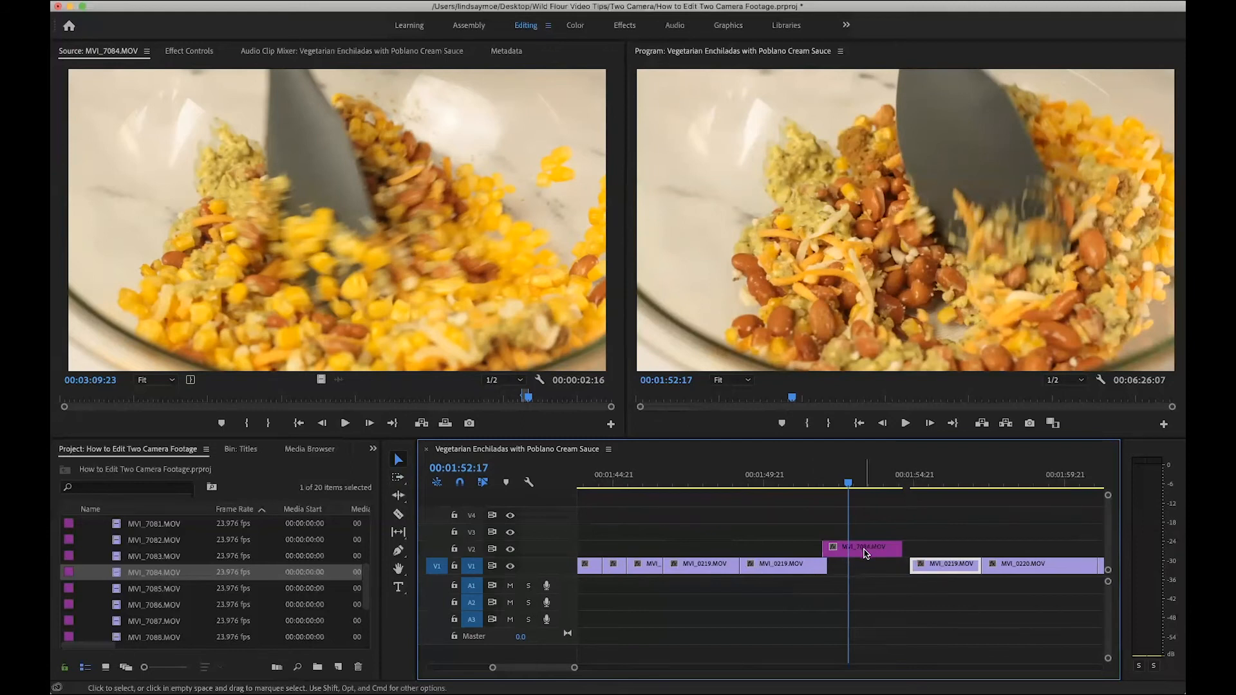
- Move the stirring close-up from V2 straight down into the V1 gap and ripple delete the leftover gap after it
left_click_drag(865, 554, 866, 567)
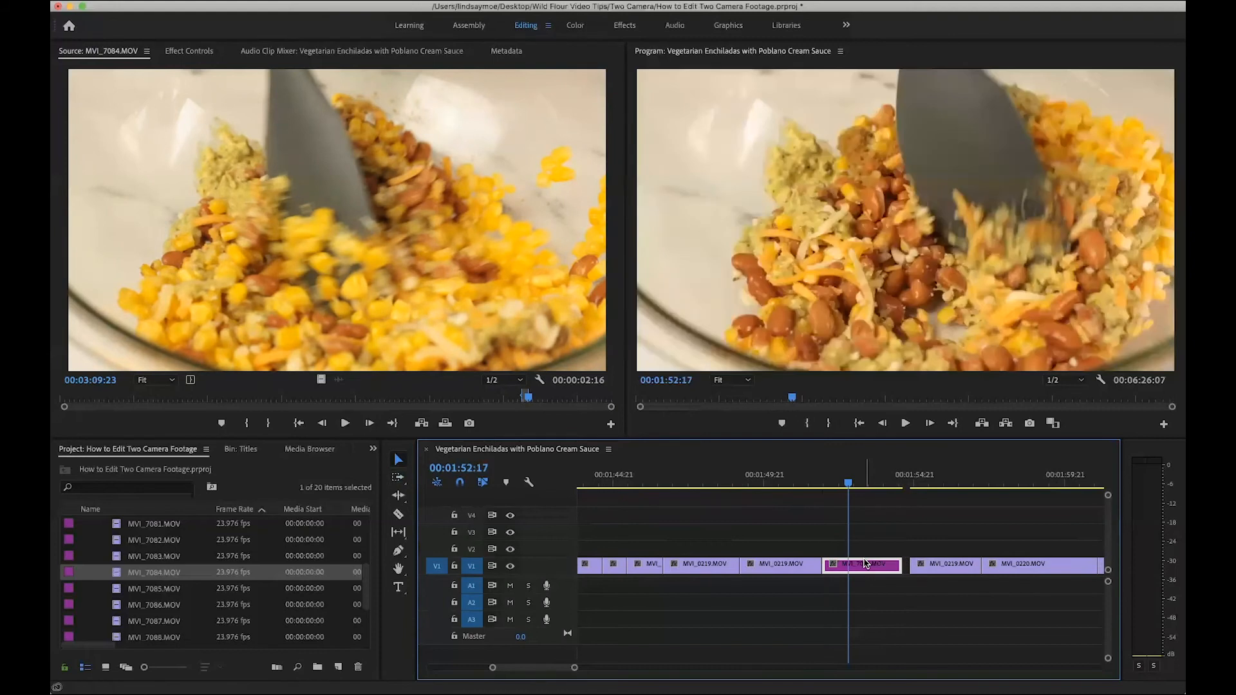
right_click(906, 566)
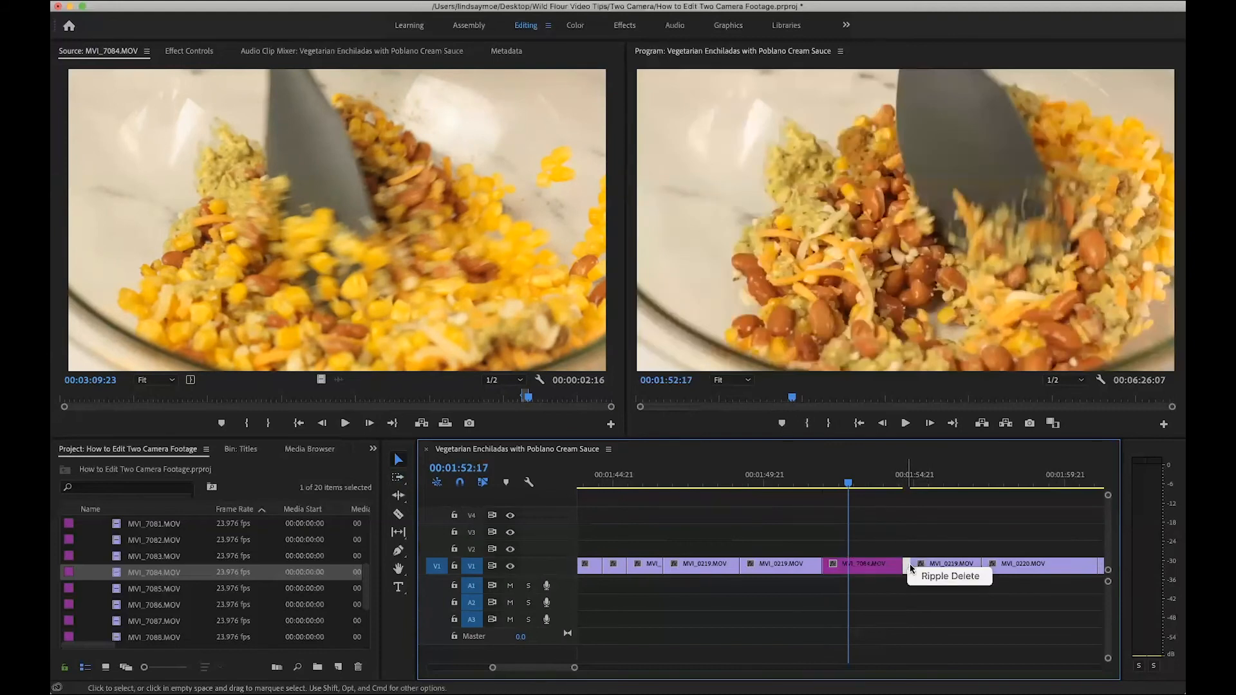
left_click(949, 575)
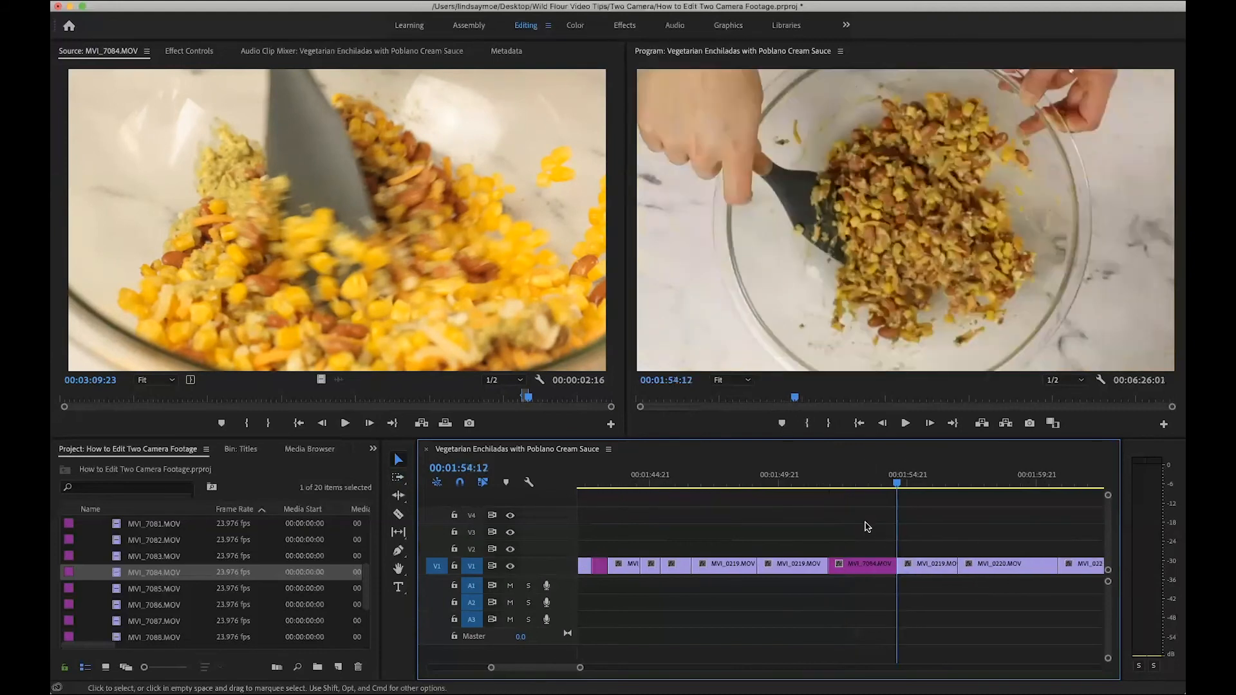
- Switch to the Effects workspace and set the rotation of the overhead cheese-pouring MVI_0219.MOV clip at 00:01:43:18 to 180°
scroll(865, 522, "down", 3)
scroll(865, 521, "left", 3)
scroll(865, 522, "up", 1)
scroll(866, 527, "up", 4)
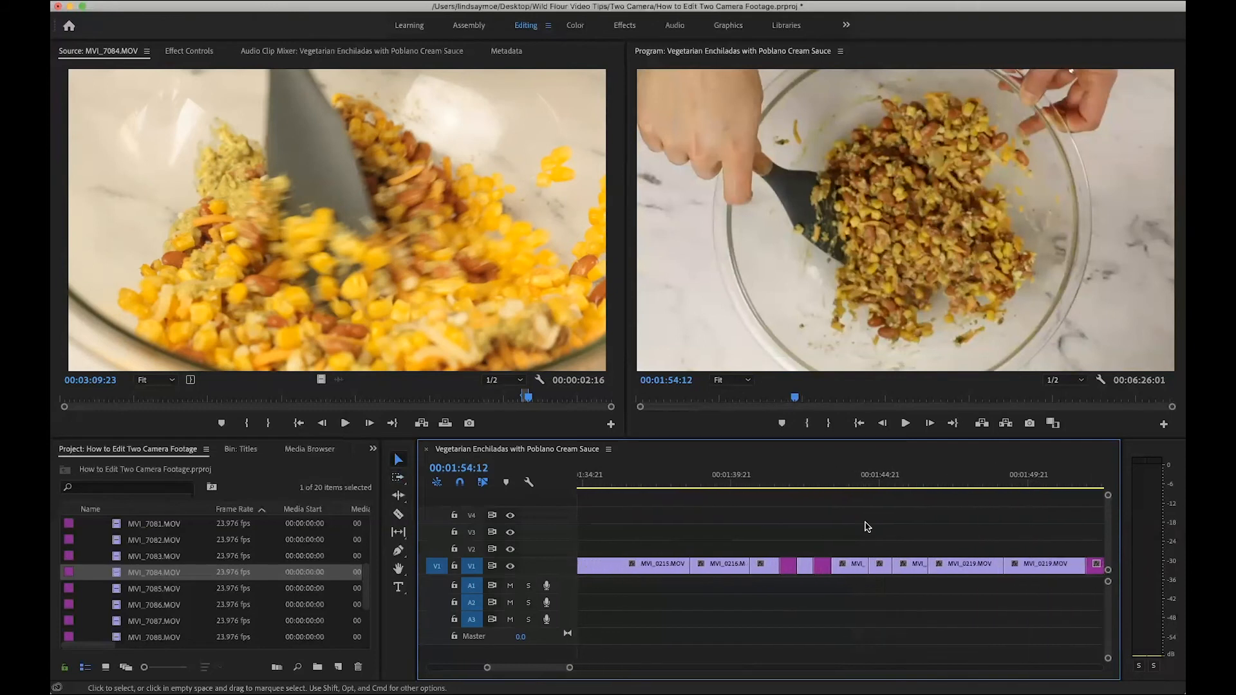
left_click(783, 476)
left_click_drag(783, 476, 829, 476)
left_click(834, 568)
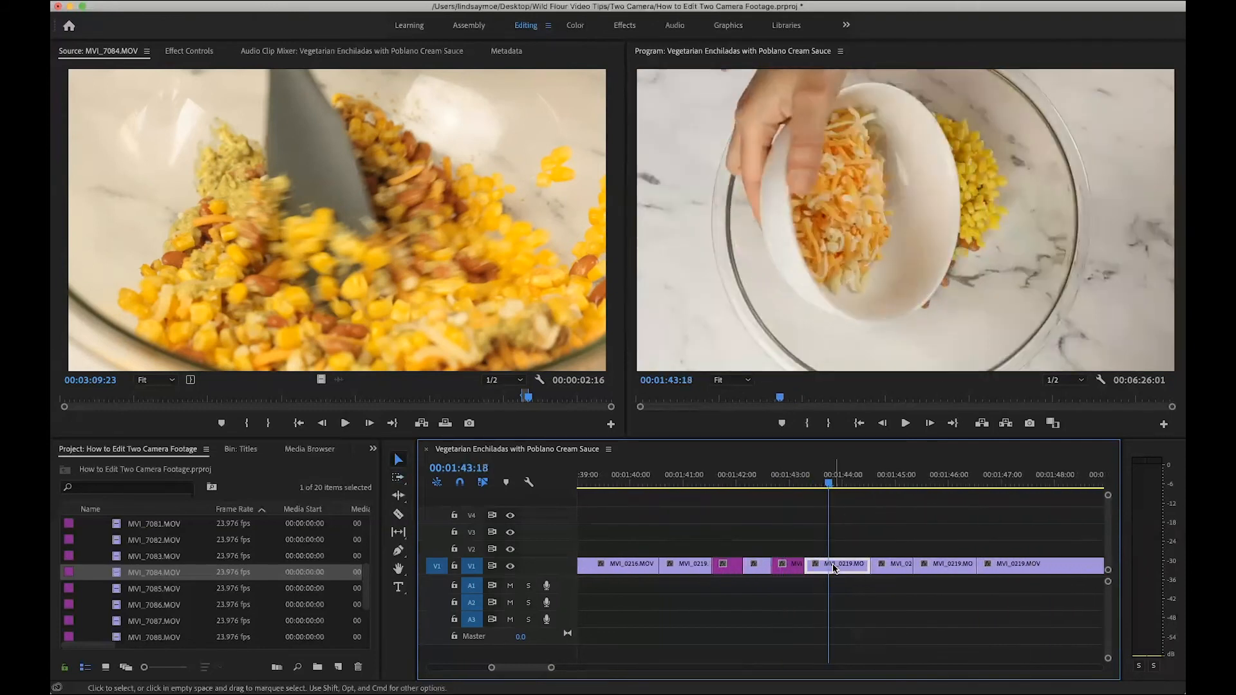
left_click(673, 33)
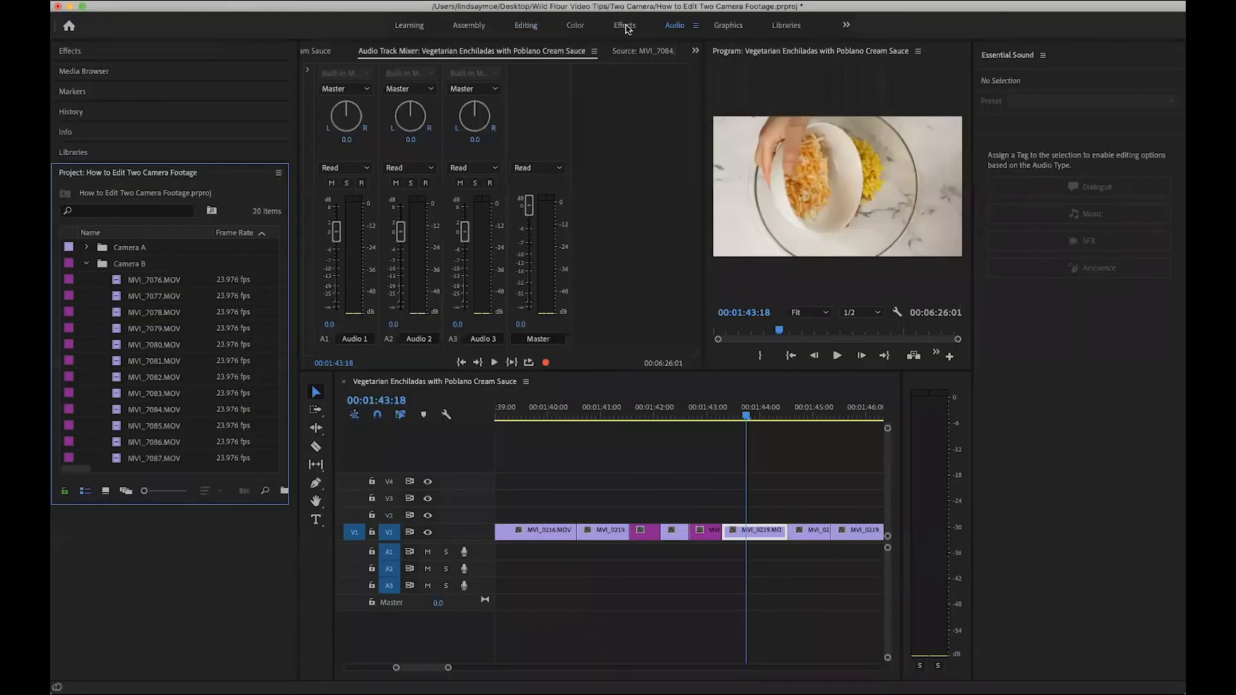
left_click(624, 26)
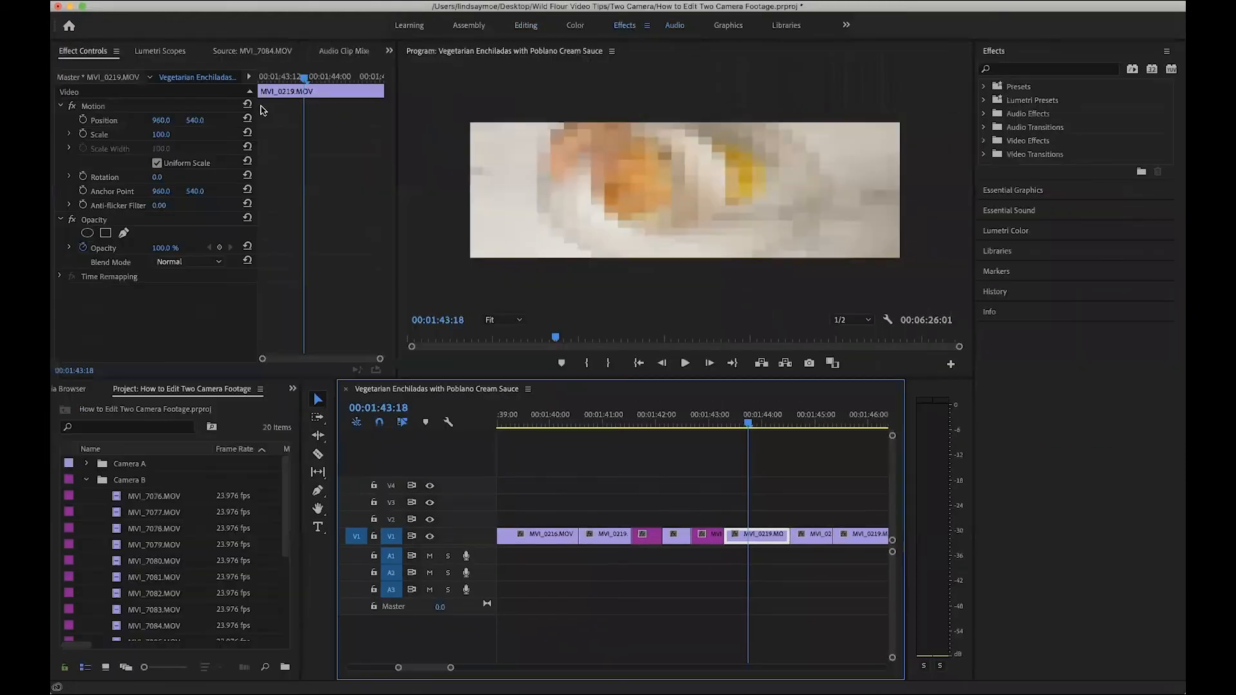
left_click(175, 175)
type("180")
key("Return")
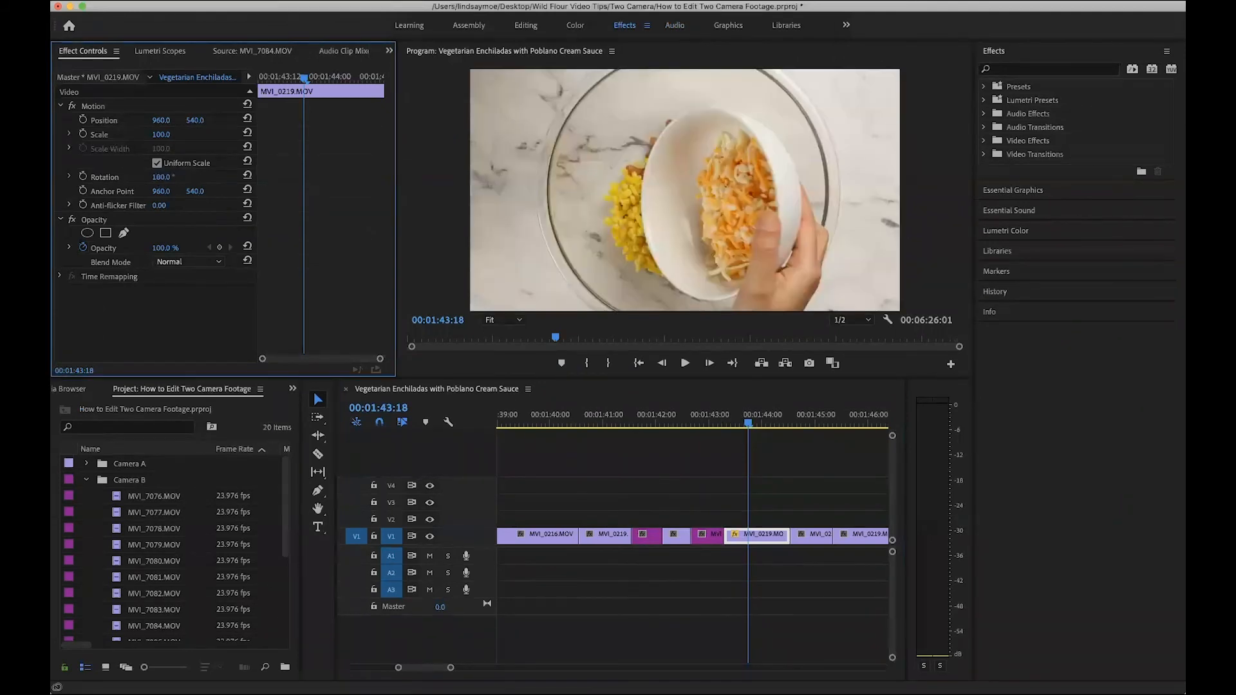
left_click_drag(714, 422, 731, 423)
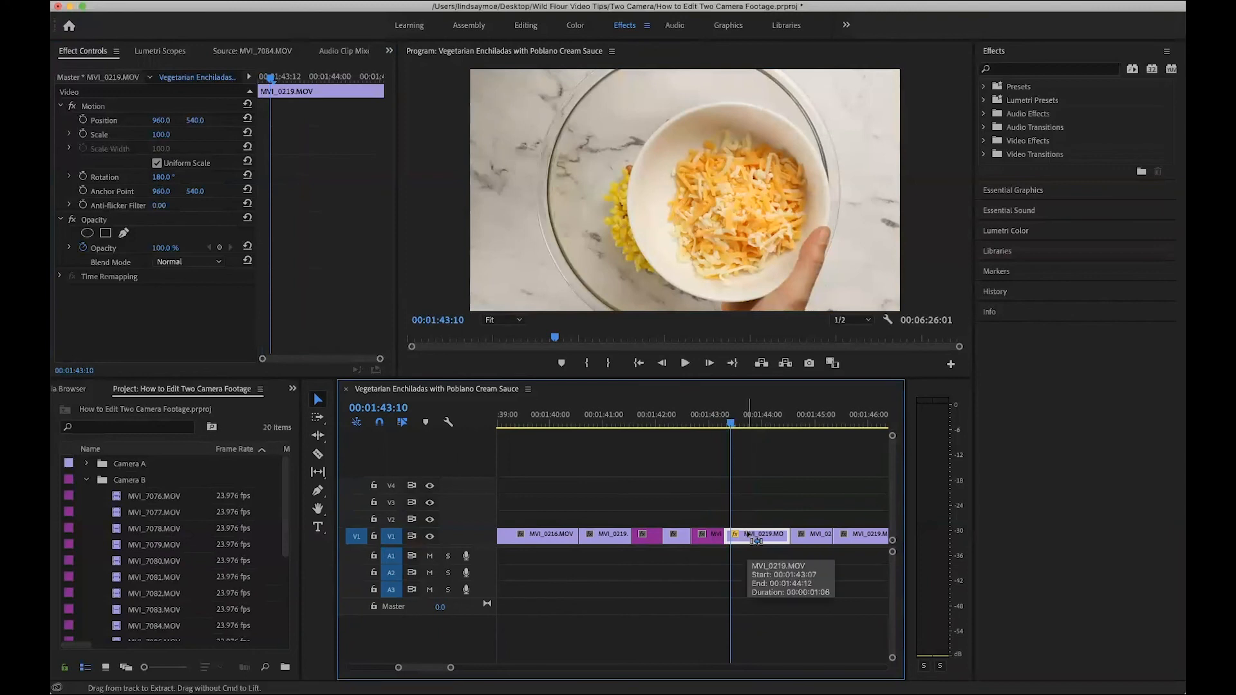
- Paste only the Motion attributes of the rotated cheese clip onto the overhead clips between it and the stirring close-up, and scrub through them
key("super+c")
scroll(687, 505, "left", 3)
scroll(687, 505, "right", 1)
scroll(687, 505, "down", 3)
scroll(686, 505, "right", 2)
left_click_drag(669, 424, 708, 425)
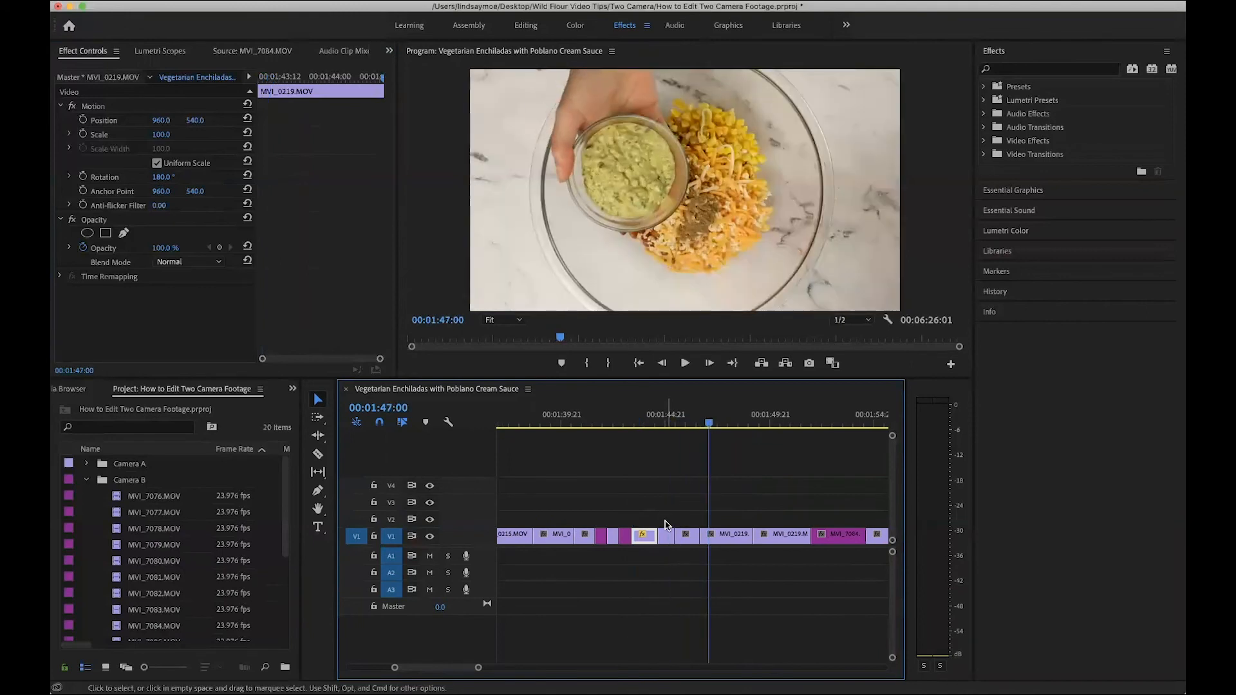
left_click_drag(666, 524, 764, 539)
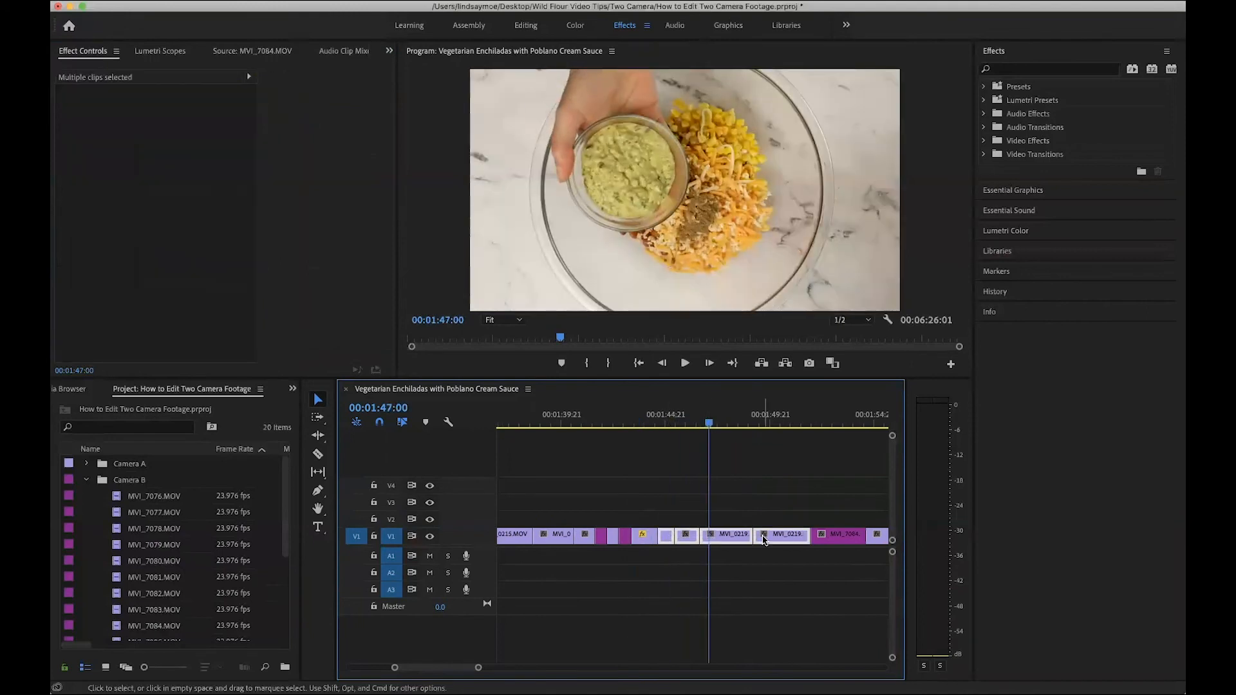
key("alt+super+v")
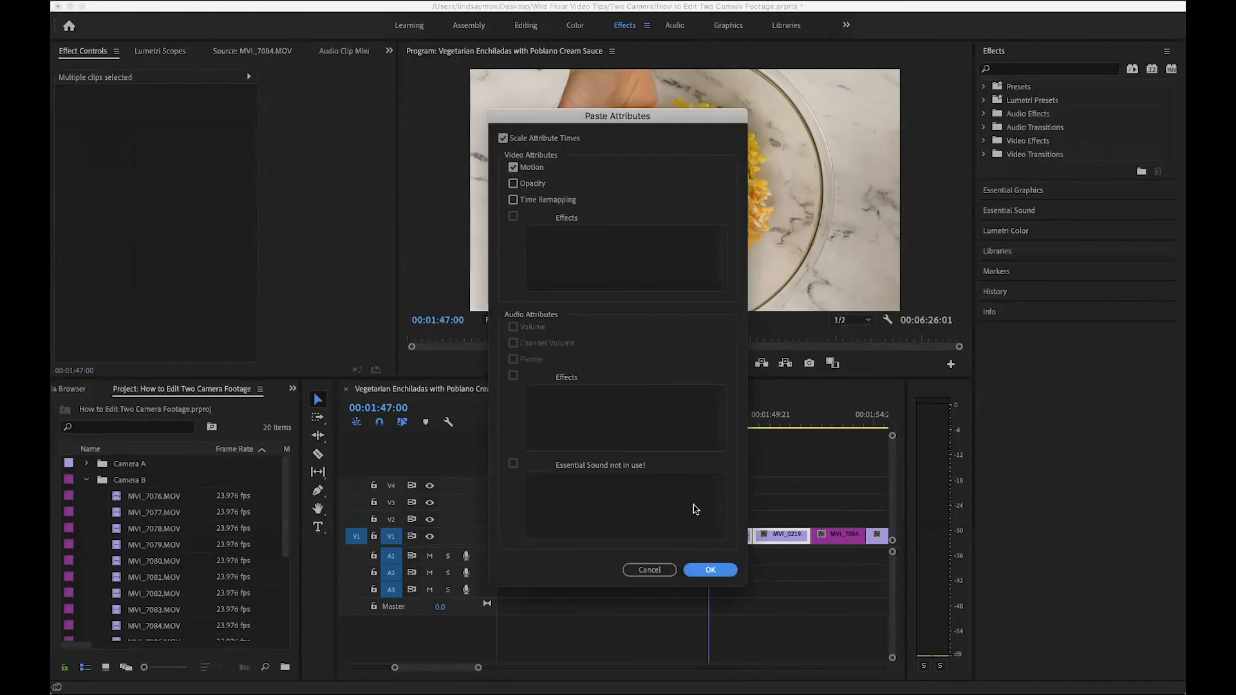
left_click(696, 570)
left_click_drag(652, 422, 823, 420)
left_click_drag(668, 419, 716, 423)
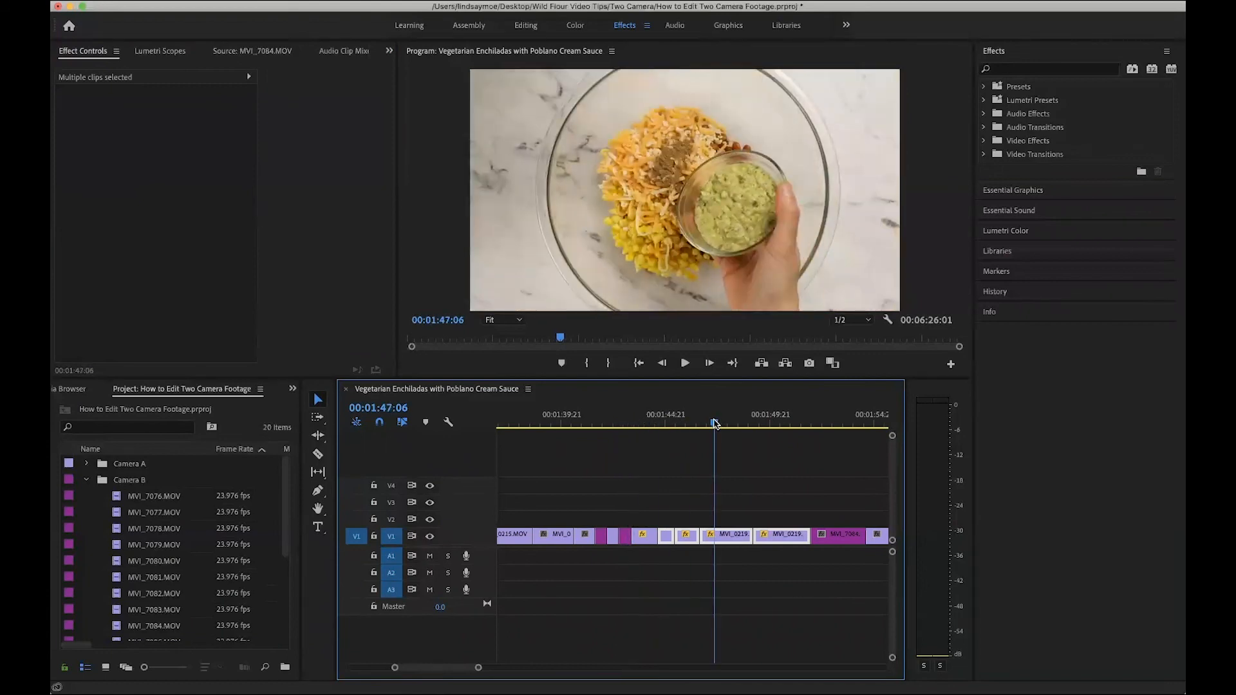